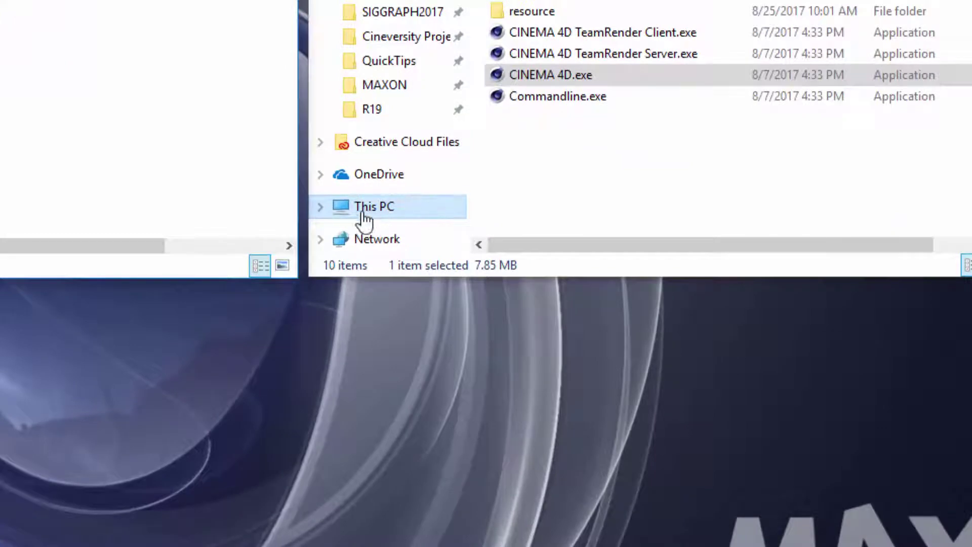
Open This PC's Properties to show the System page (Windows 10 Pro, 64 GB RAM).
{"action": "right_click", "coordinate": [387, 208]}
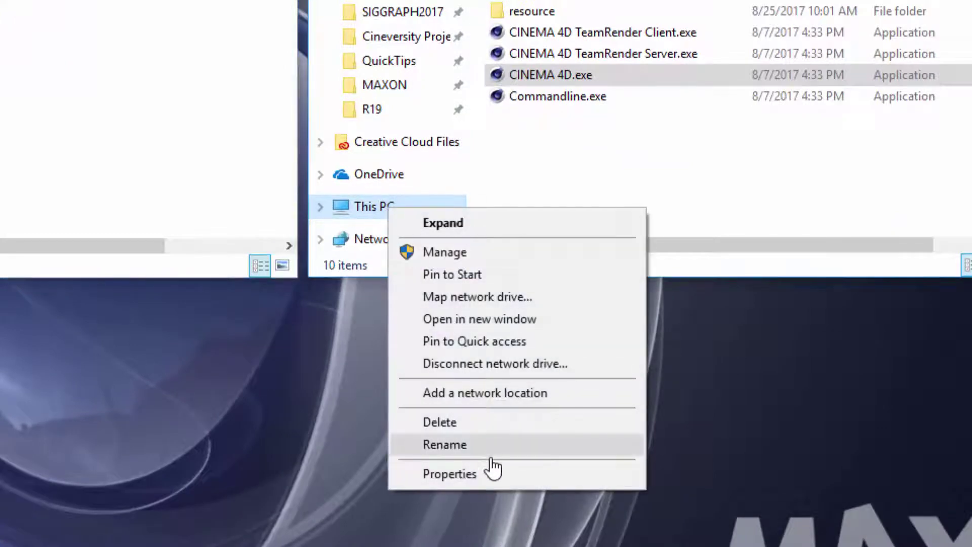
{"action": "left_click", "coordinate": [487, 472]}
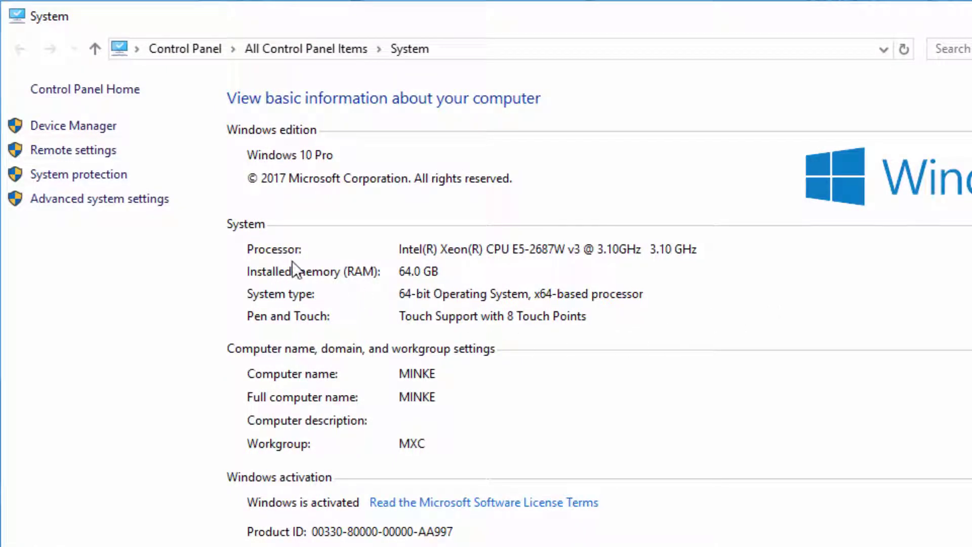
Open Advanced system settings, centre the System Properties dialog, and bring up Environment Variables.
{"action": "left_click", "coordinate": [120, 202]}
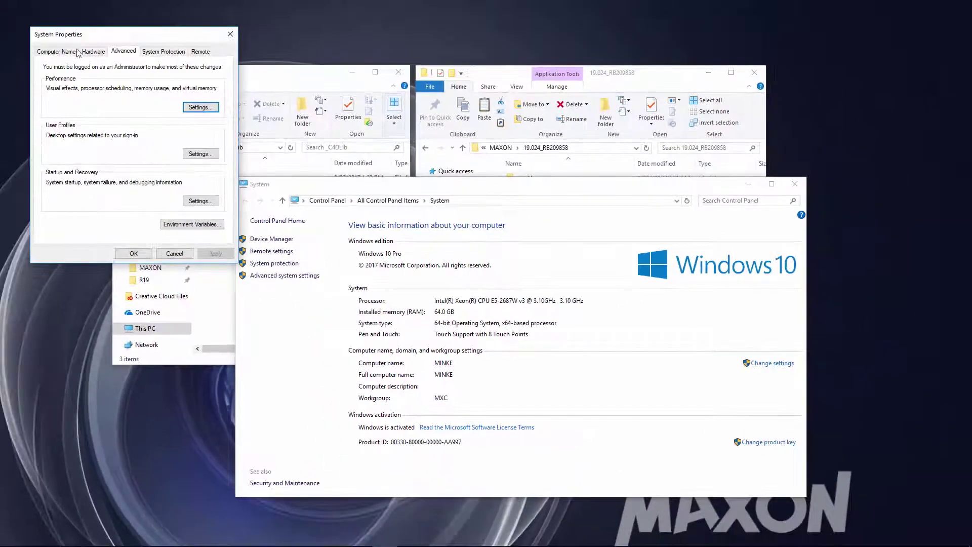
{"action": "left_click_drag", "start_coordinate": [103, 39], "coordinate": [494, 196]}
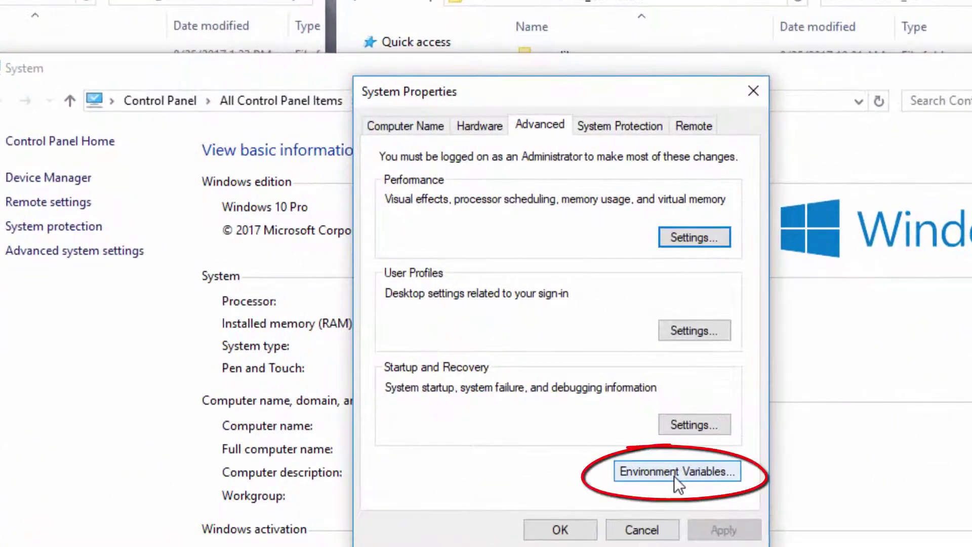
{"action": "left_click", "coordinate": [674, 473]}
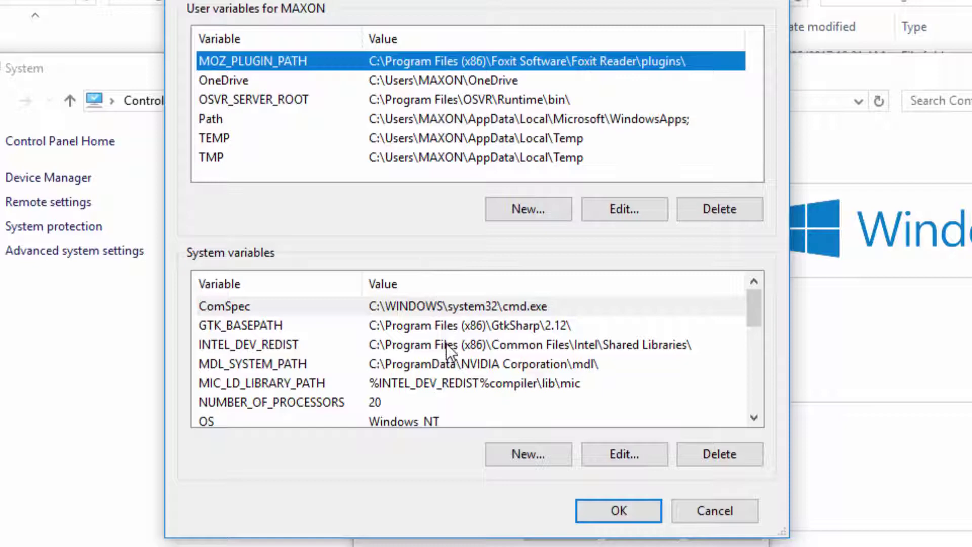
{"action": "left_click", "coordinate": [558, 457]}
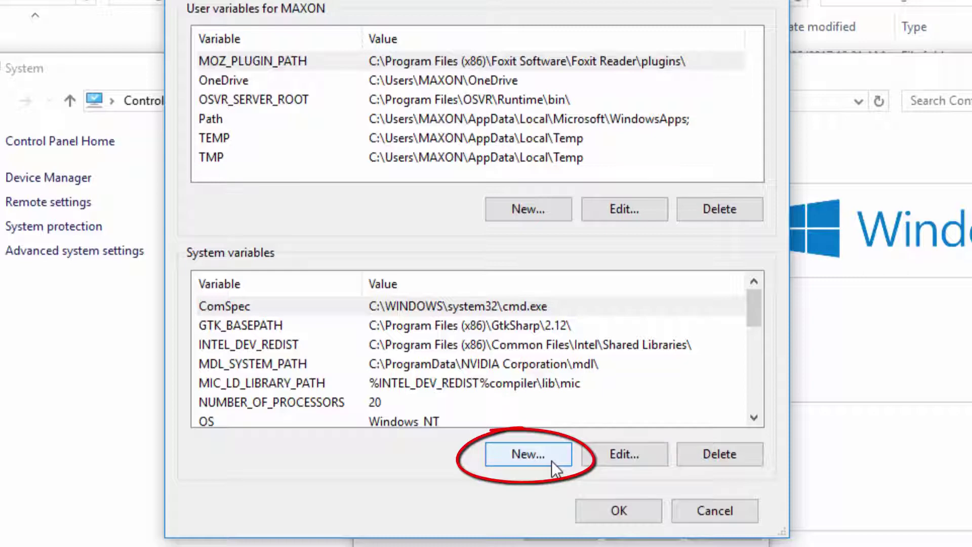
Create system variable C4D_BROWSERLIBS with the browsed folder D:\_C4DLib\_presets as its value.
{"action": "left_click", "coordinate": [552, 460]}
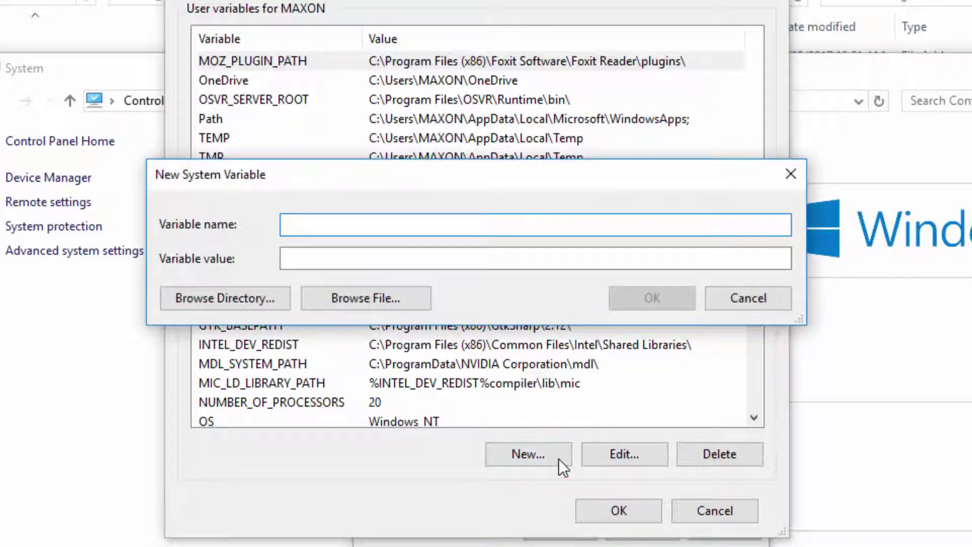
{"action": "type", "text": "C4D_BROWS"}
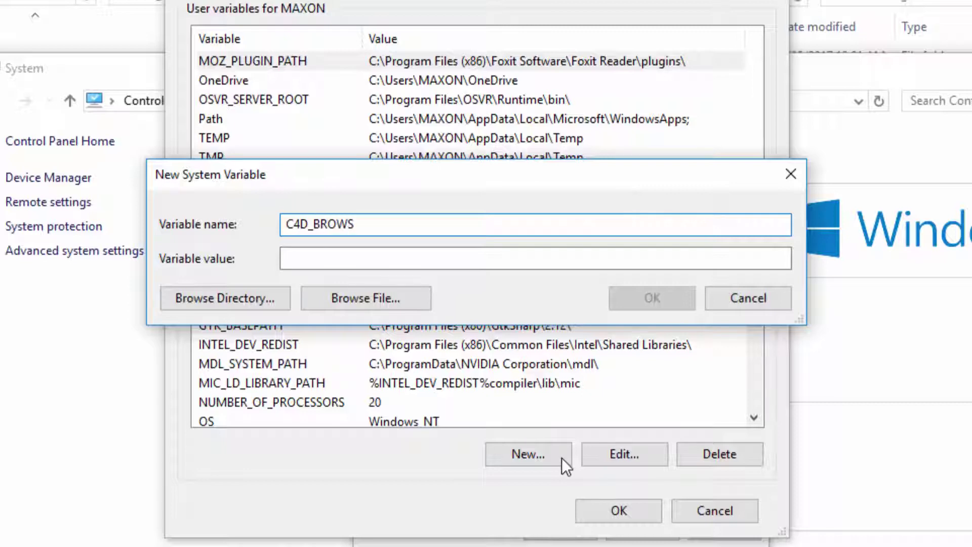
{"action": "type", "text": "ERLIBS"}
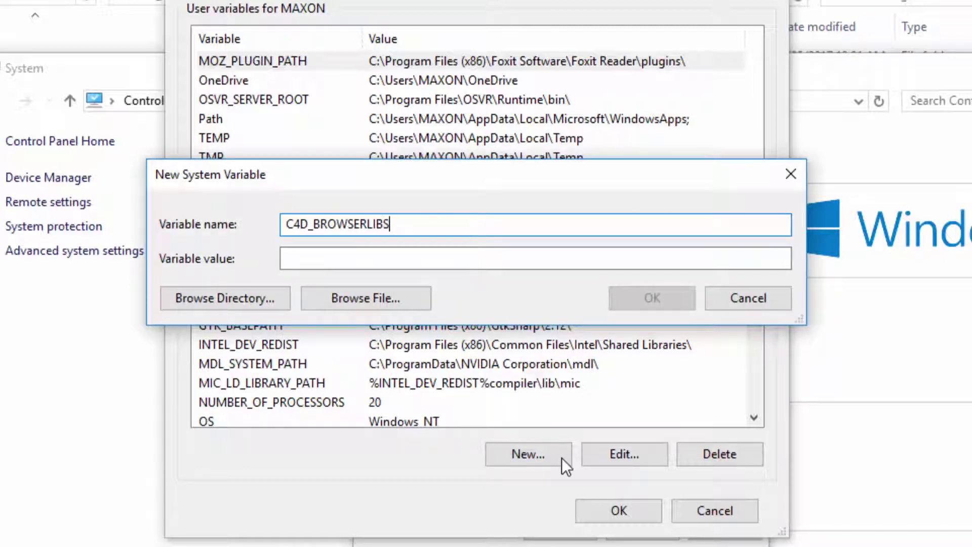
{"action": "left_click", "coordinate": [496, 264]}
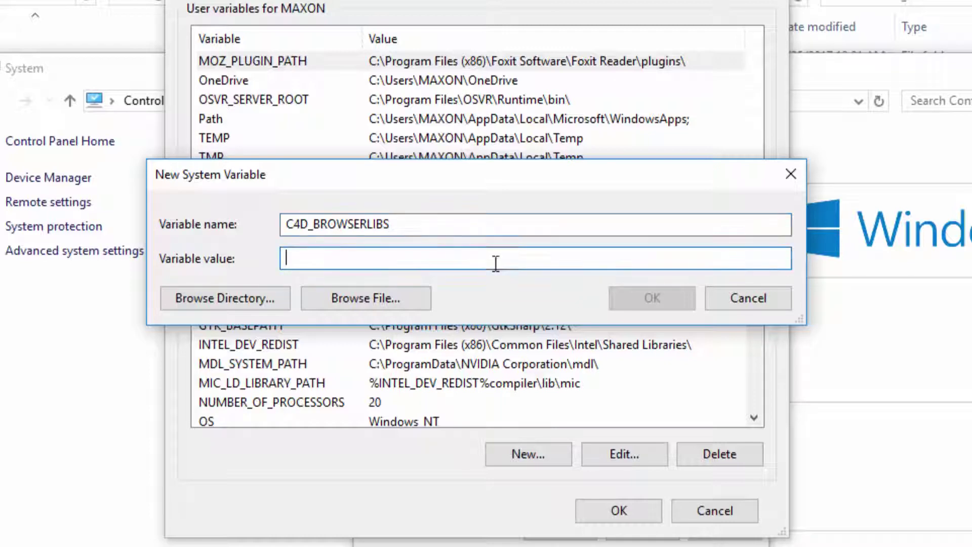
{"action": "left_click", "coordinate": [241, 291]}
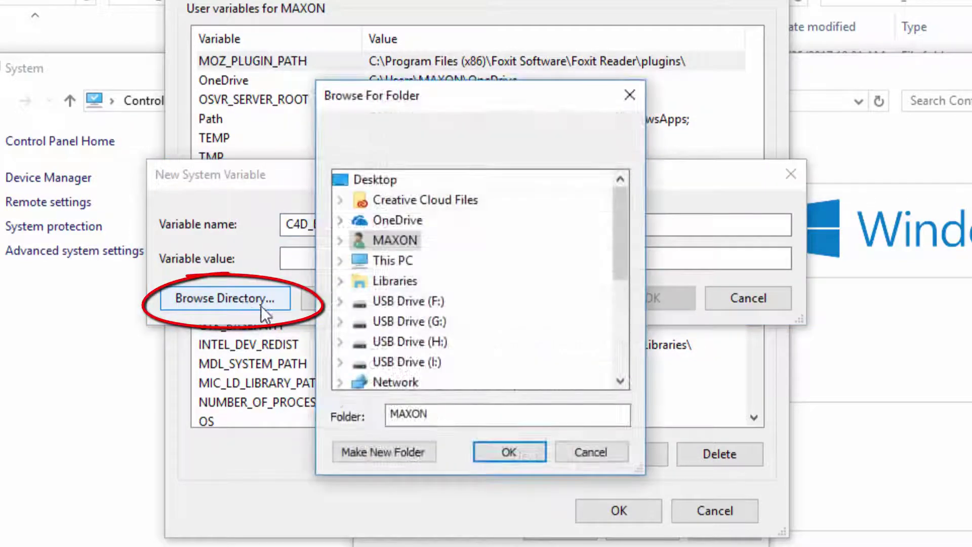
{"action": "left_click", "coordinate": [341, 259]}
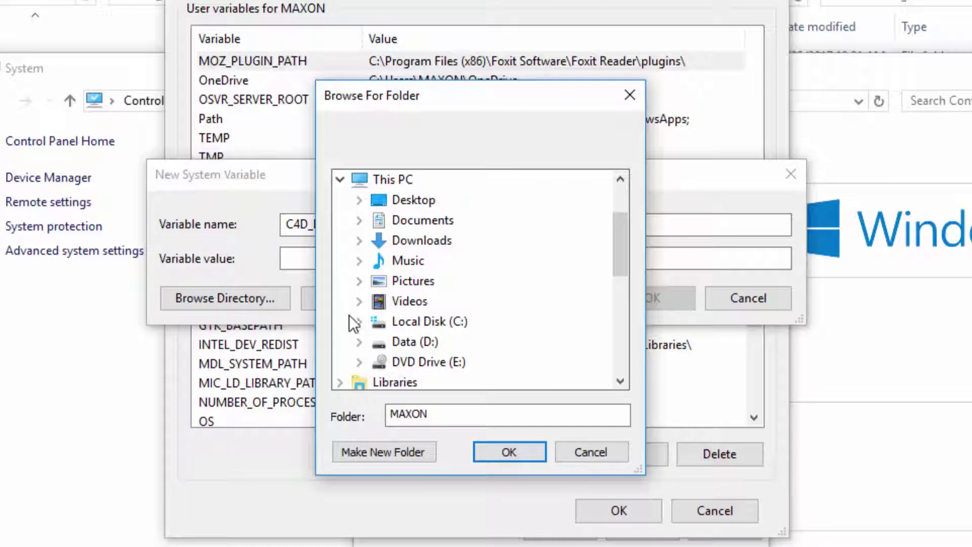
{"action": "left_click", "coordinate": [359, 342]}
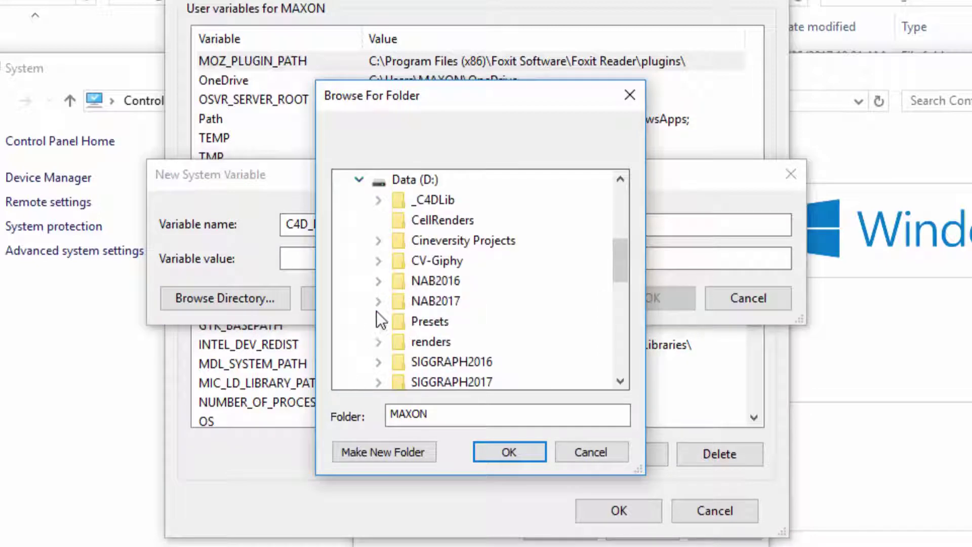
{"action": "left_click", "coordinate": [379, 203]}
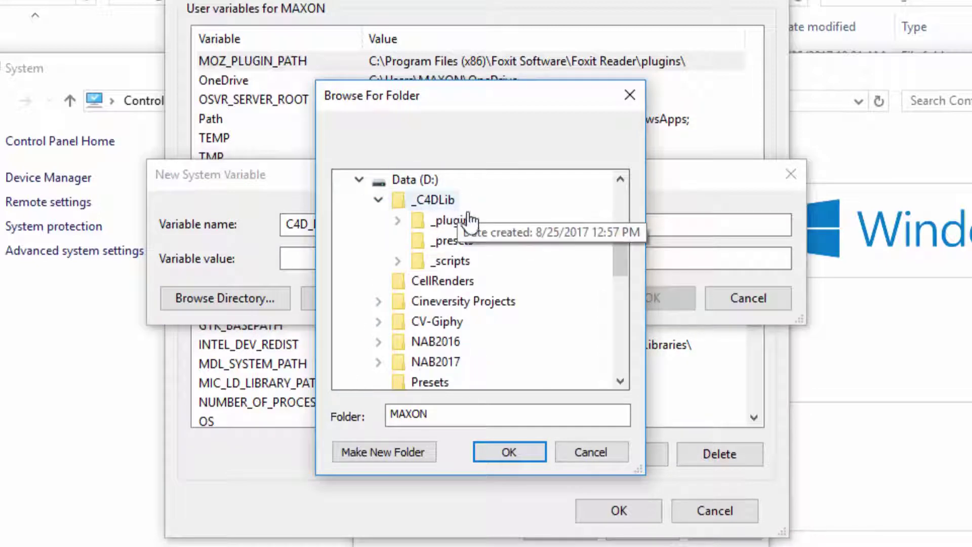
{"action": "left_click", "coordinate": [448, 241]}
{"action": "left_click", "coordinate": [506, 456]}
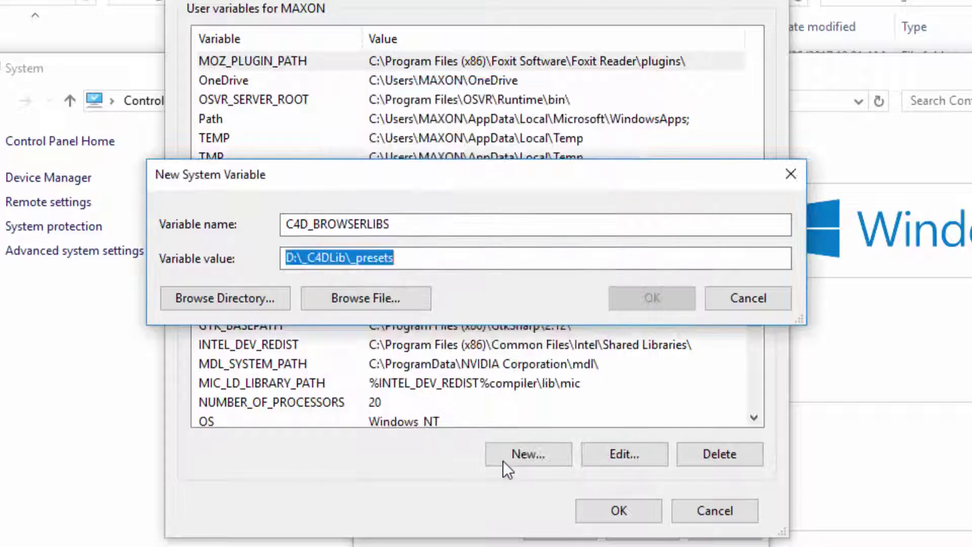
Save C4D_BROWSERLIBS and start a new system variable named C4D_PLUGINS_DIR.
{"action": "left_click", "coordinate": [628, 306]}
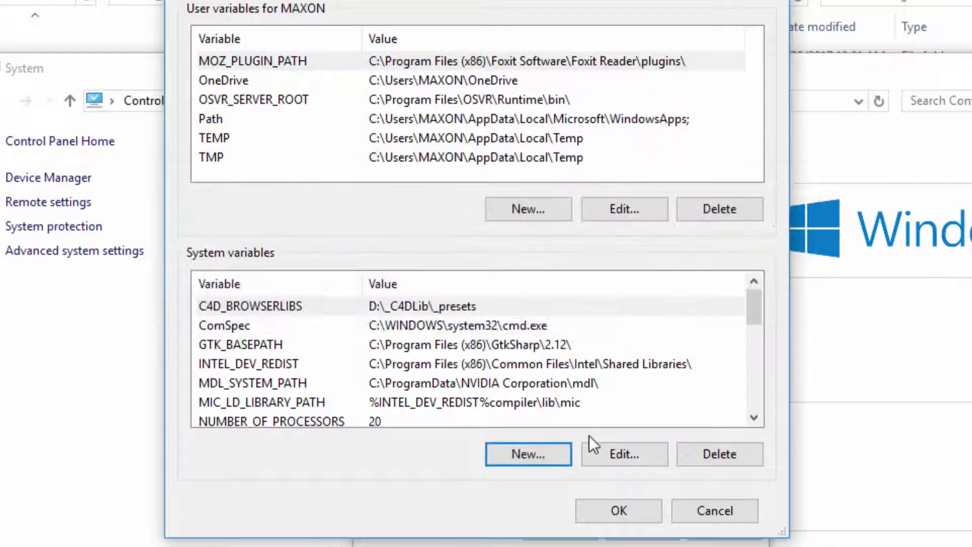
{"action": "left_click", "coordinate": [533, 451]}
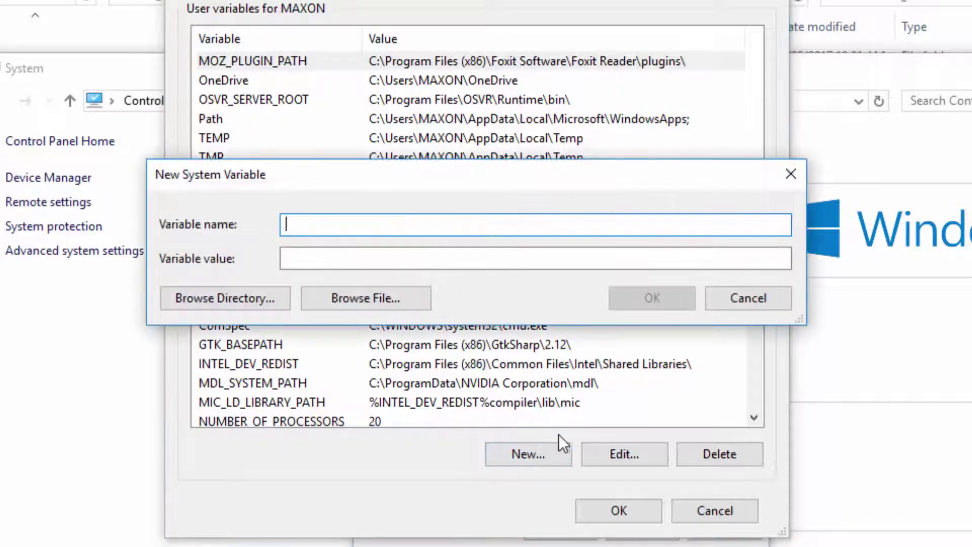
{"action": "type", "text": "C4D_PLUGINS-D"}
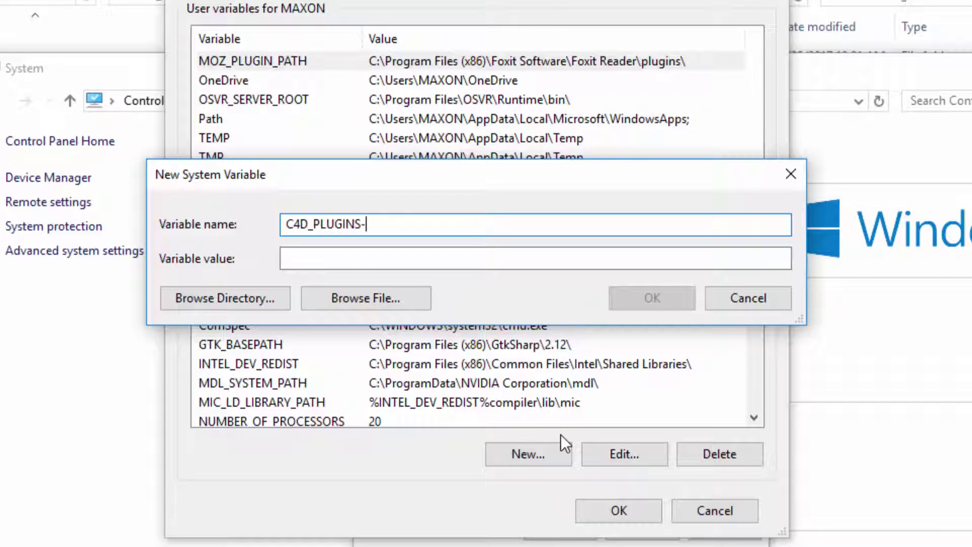
{"action": "key", "text": "BackSpace"}
{"action": "key", "text": "BackSpace"}
{"action": "type", "text": "_DIR"}
{"action": "key", "text": "Tab"}
Set C4D_PLUGINS_DIR's value to the D:\_C4DLib\_plugins folder and save it.
{"action": "left_click", "coordinate": [263, 299]}
{"action": "left_click", "coordinate": [340, 260]}
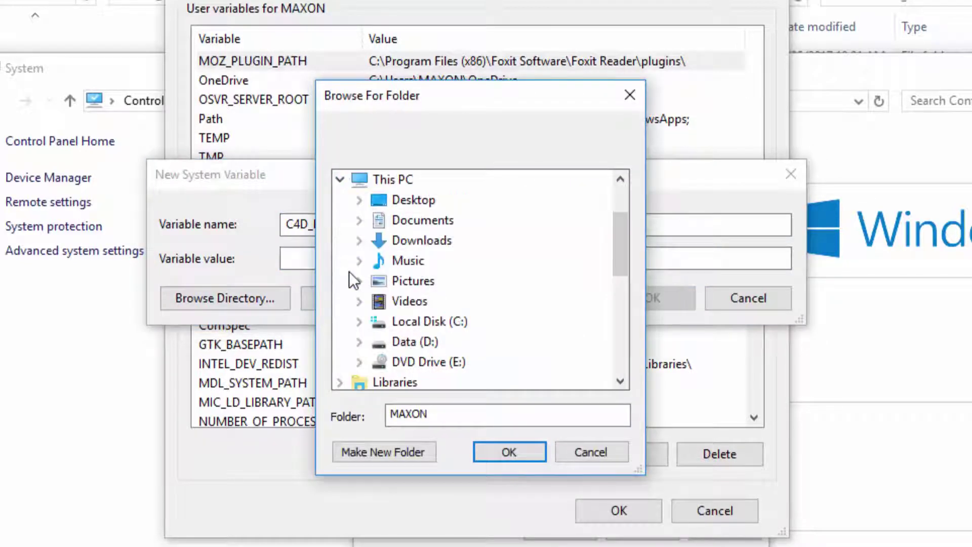
{"action": "left_click", "coordinate": [359, 342]}
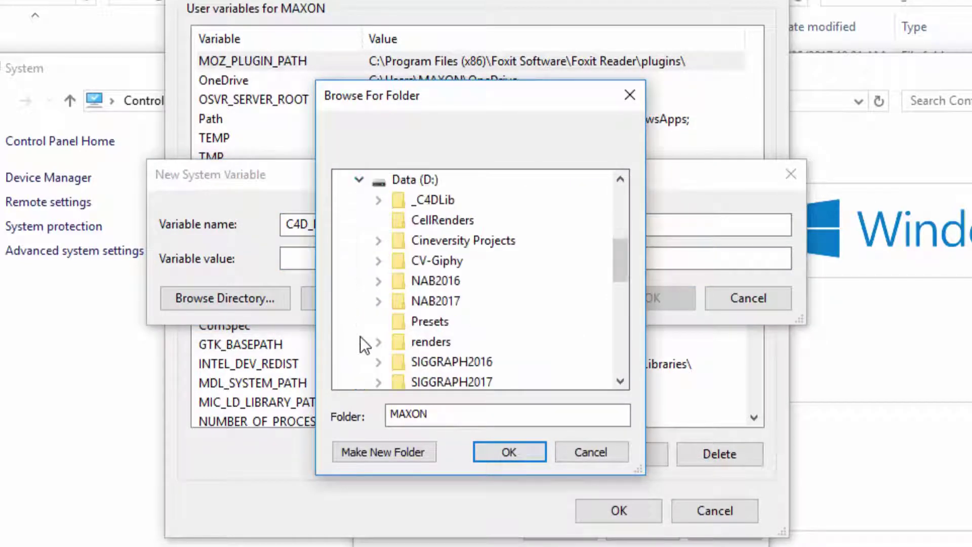
{"action": "left_click", "coordinate": [378, 200]}
{"action": "double_click", "coordinate": [450, 220]}
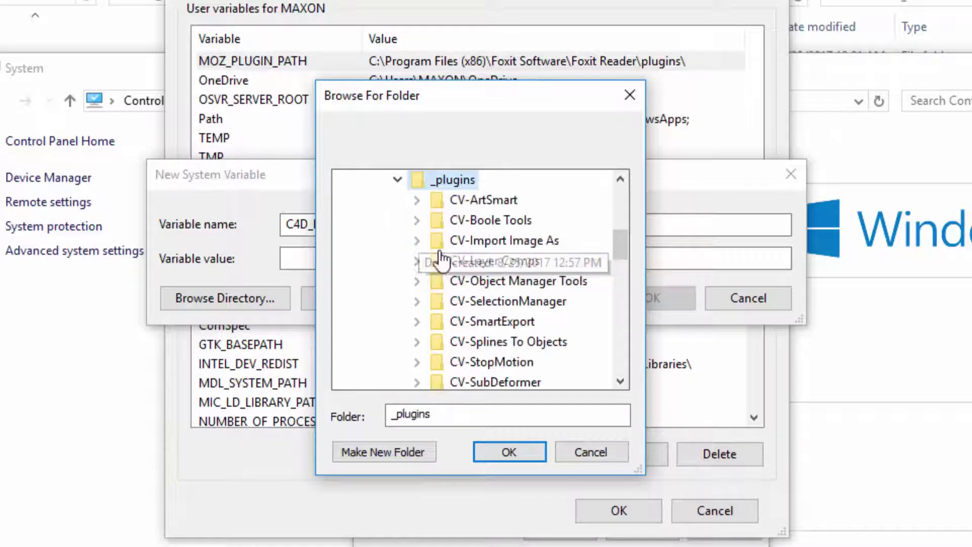
{"action": "left_click", "coordinate": [494, 458]}
{"action": "left_click", "coordinate": [612, 300]}
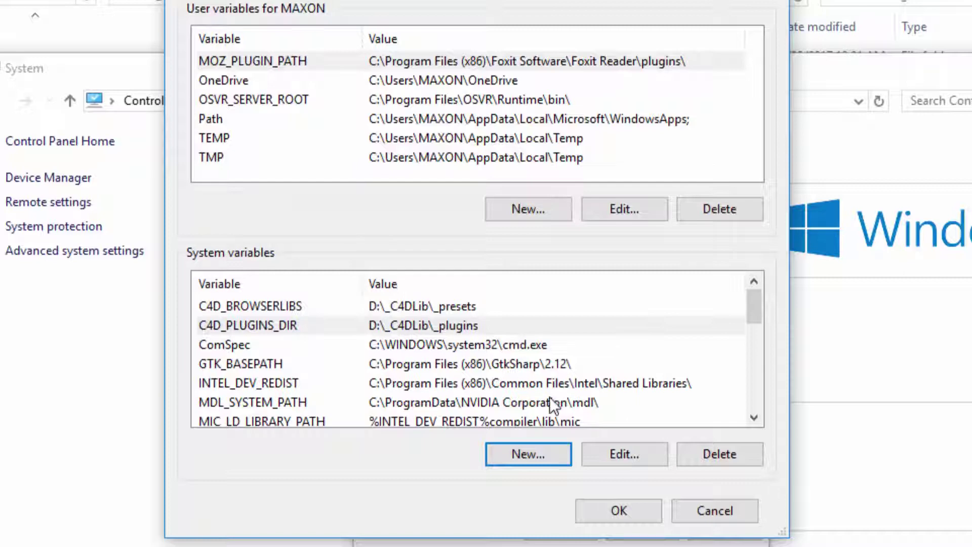
Create system variable C4D_SCRIPTS_DIR pointing to the D:\_C4DLib\_scripts folder and save it.
{"action": "left_click", "coordinate": [542, 449]}
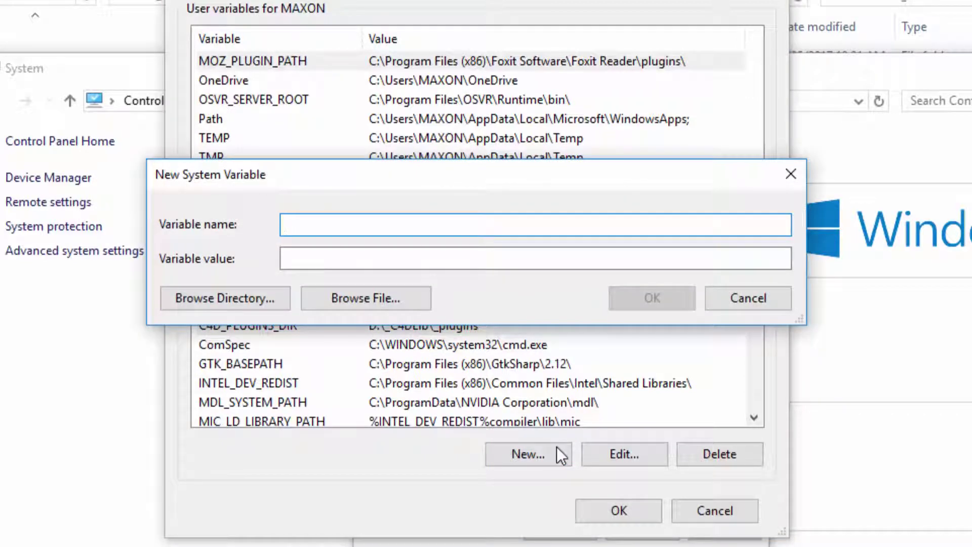
{"action": "type", "text": "C4D_SCRIPTS-"}
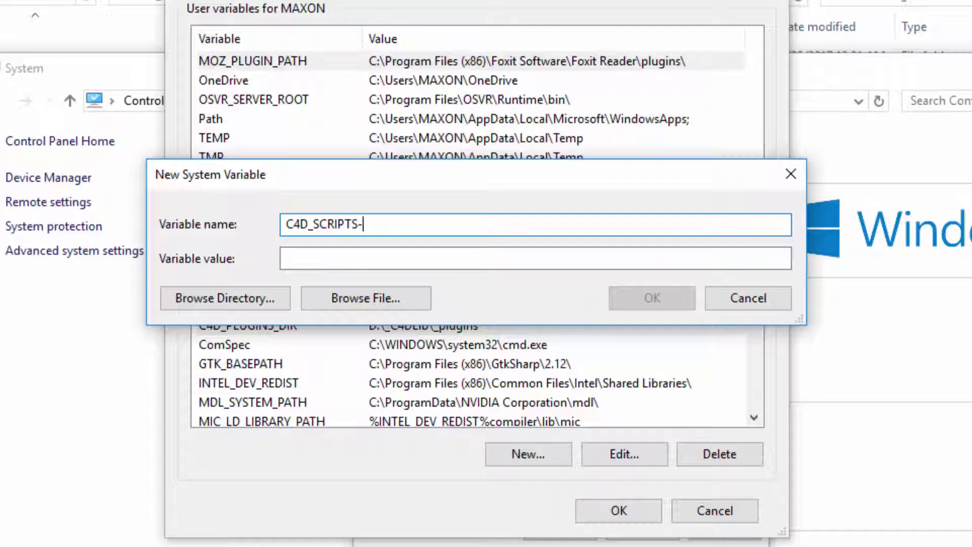
{"action": "key", "text": "BackSpace"}
{"action": "type", "text": "_DIR"}
{"action": "key", "text": "Tab"}
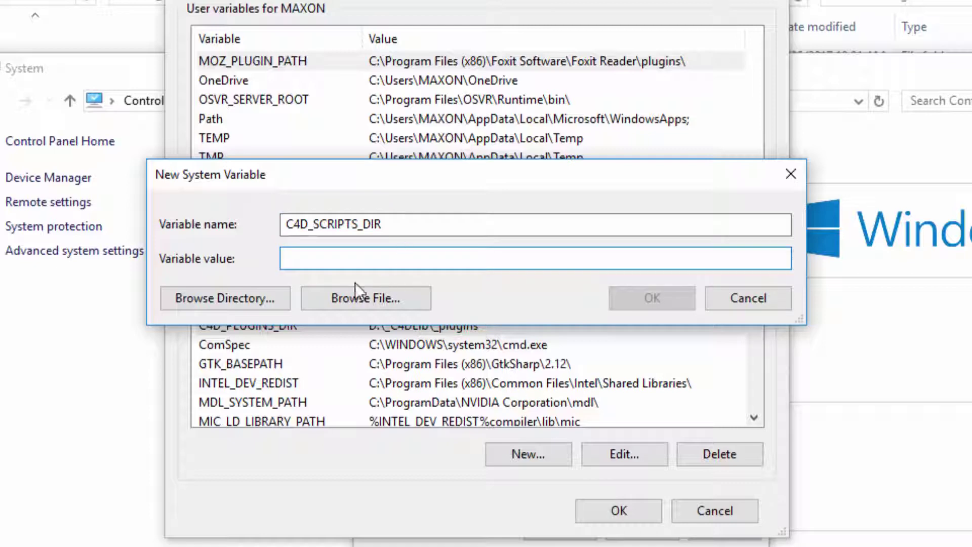
{"action": "left_click", "coordinate": [229, 303]}
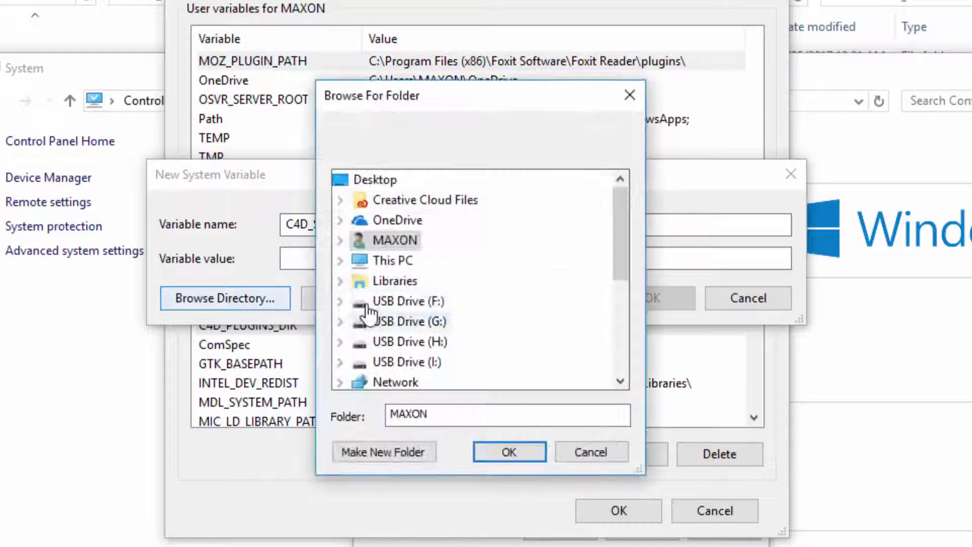
{"action": "left_click", "coordinate": [339, 260]}
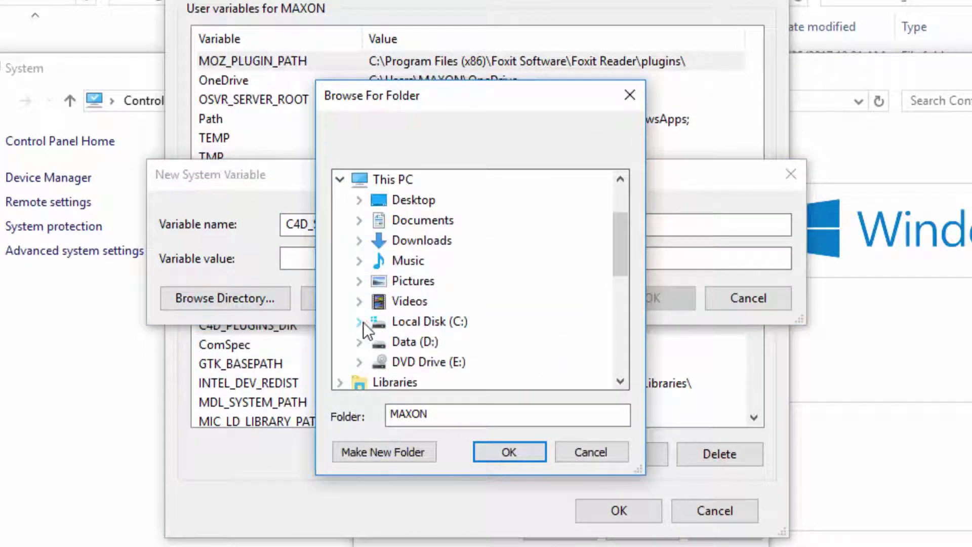
{"action": "left_click", "coordinate": [359, 342]}
{"action": "left_click", "coordinate": [378, 200]}
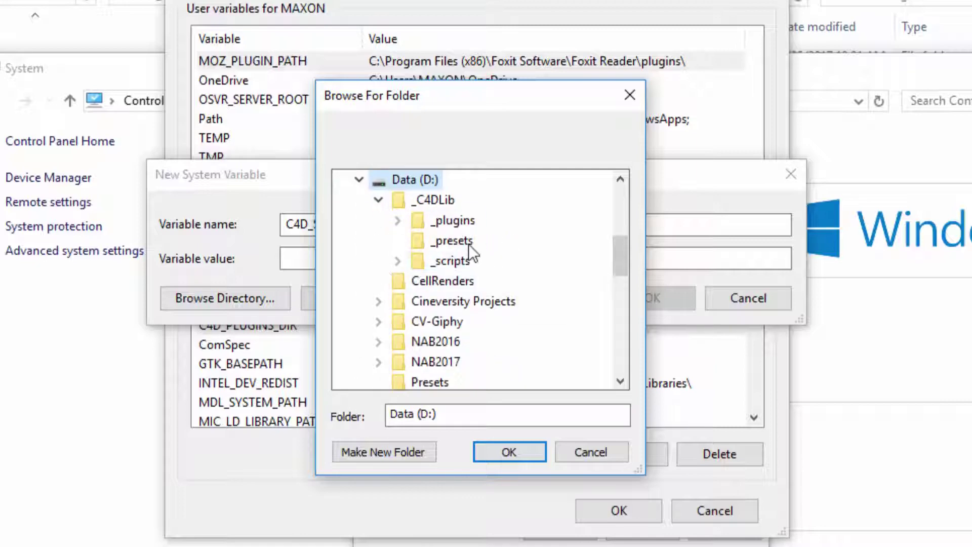
{"action": "double_click", "coordinate": [451, 260]}
{"action": "left_click", "coordinate": [523, 456]}
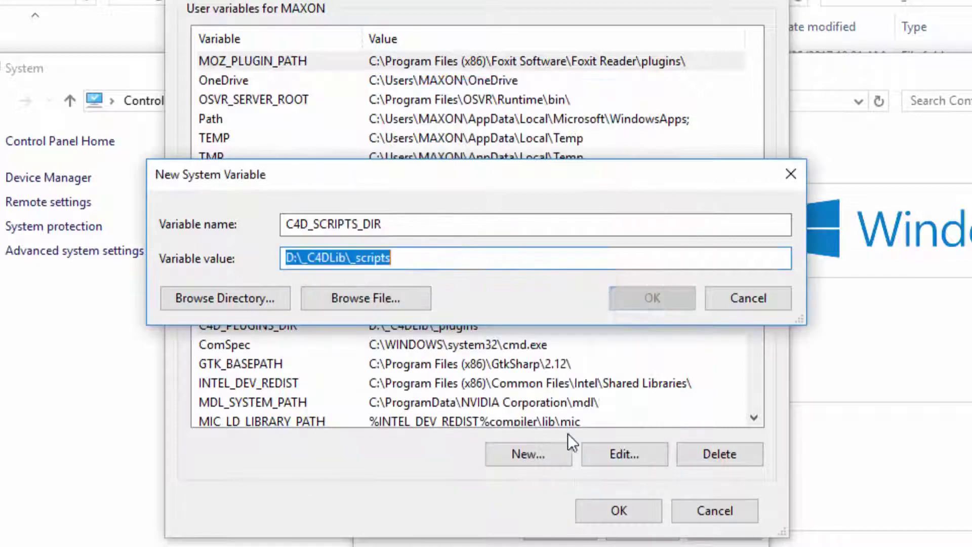
{"action": "left_click", "coordinate": [640, 304]}
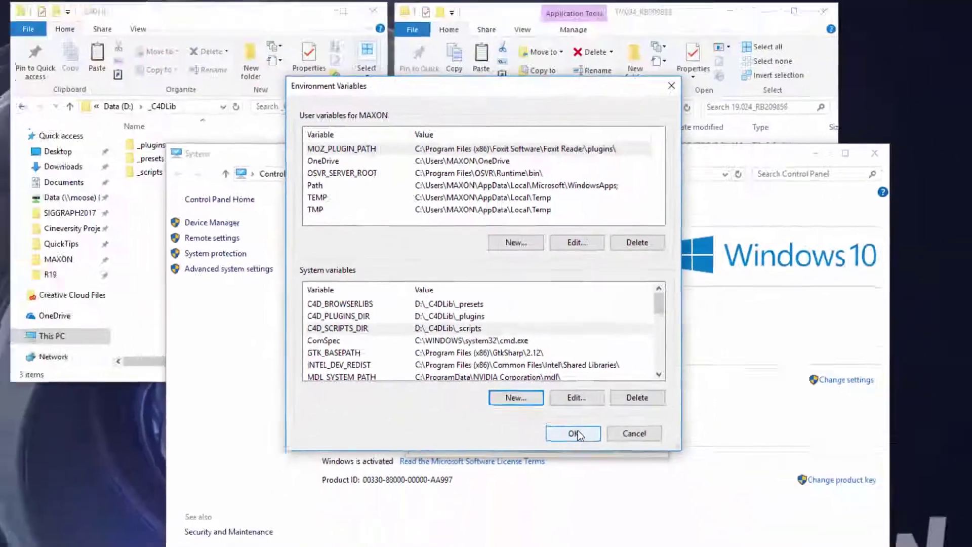
Close Environment Variables and System Properties, then launch CINEMA 4D.exe from the 19.024_RB209858 folder.
{"action": "left_click", "coordinate": [625, 506]}
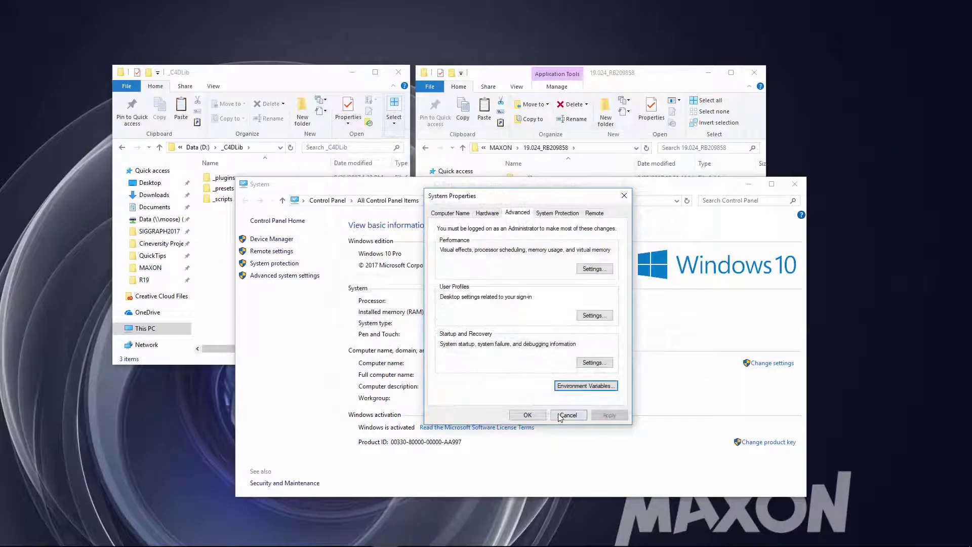
{"action": "left_click", "coordinate": [528, 417]}
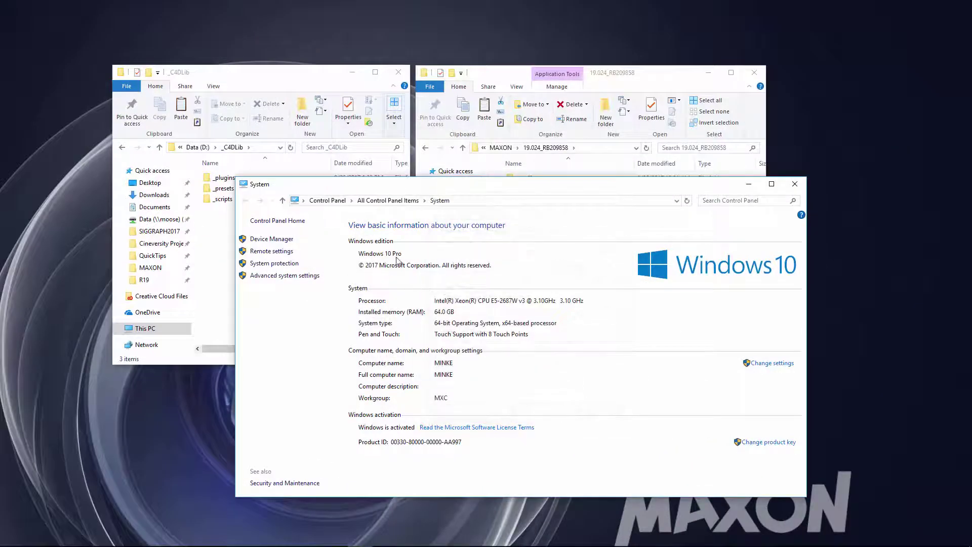
{"action": "left_click", "coordinate": [647, 87]}
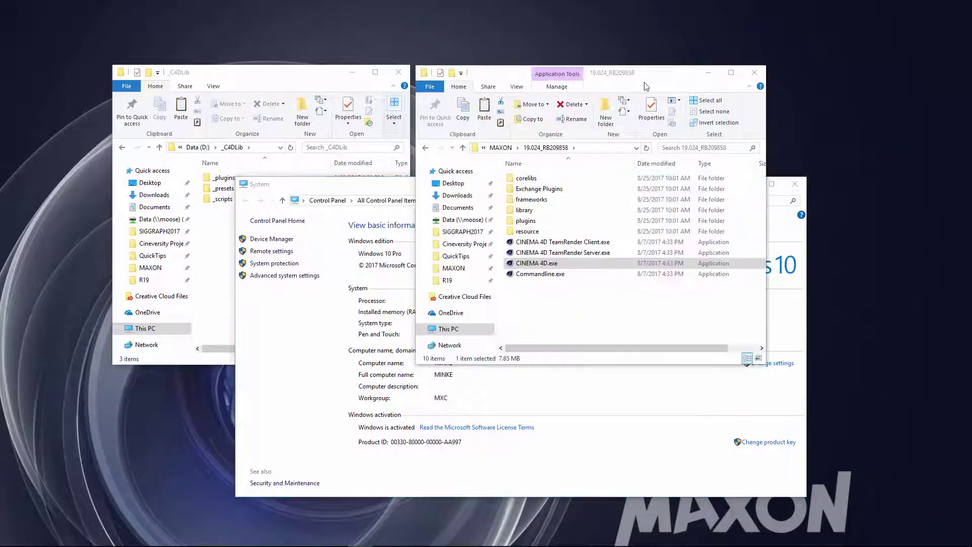
{"action": "left_click", "coordinate": [511, 264]}
{"action": "double_click", "coordinate": [511, 264]}
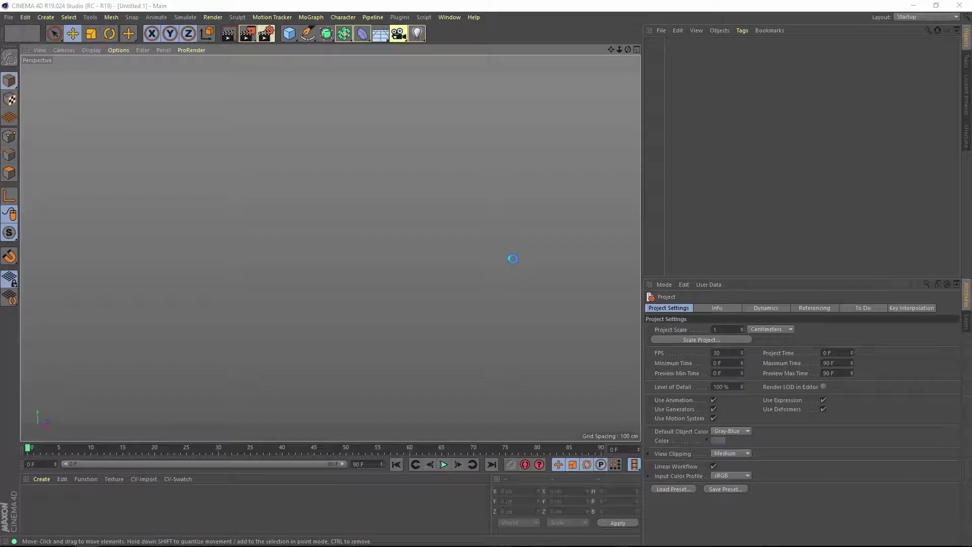
Check the Plugins and Script > User Scripts menus for the shared plugins and scripts.
{"action": "left_click", "coordinate": [400, 17]}
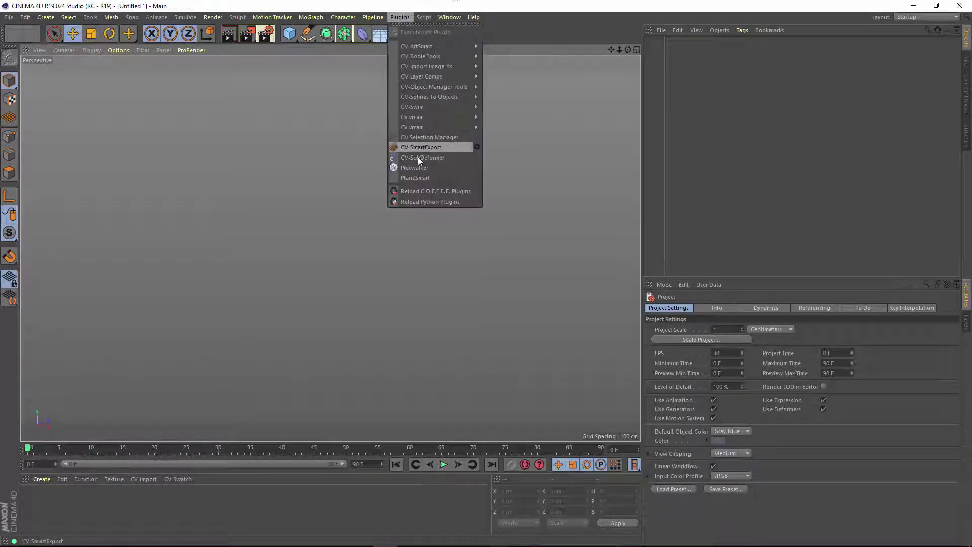
{"action": "mouse_move", "coordinate": [440, 15]}
{"action": "mouse_move", "coordinate": [476, 32]}
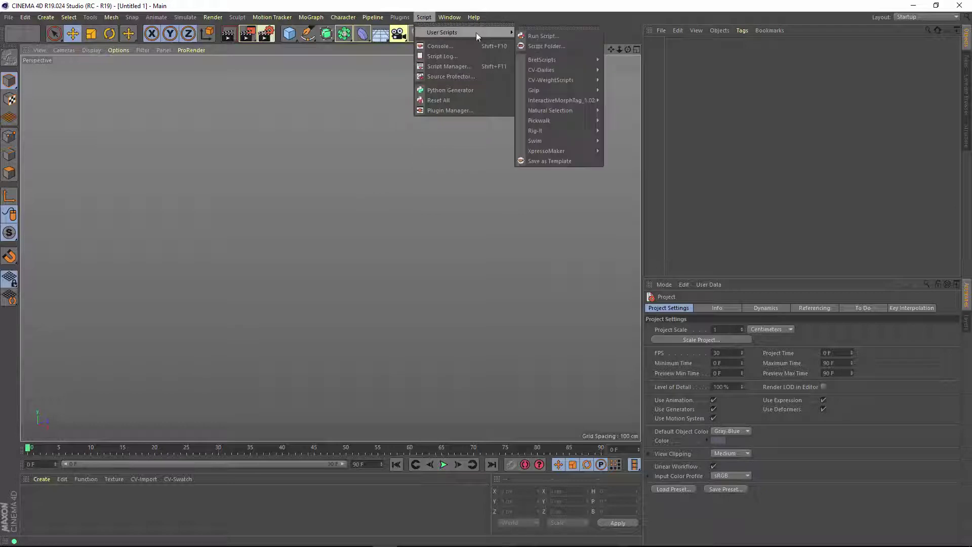
Show the Presets library in the Content Browser, then switch to the remote Mac session.
{"action": "left_click", "coordinate": [966, 108]}
{"action": "double_click", "coordinate": [649, 111]}
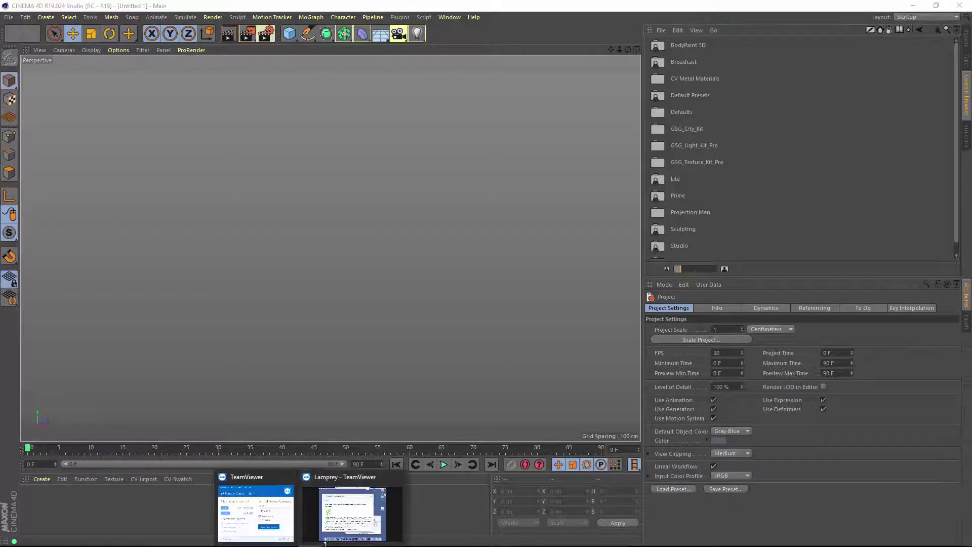
{"action": "left_click", "coordinate": [340, 524]}
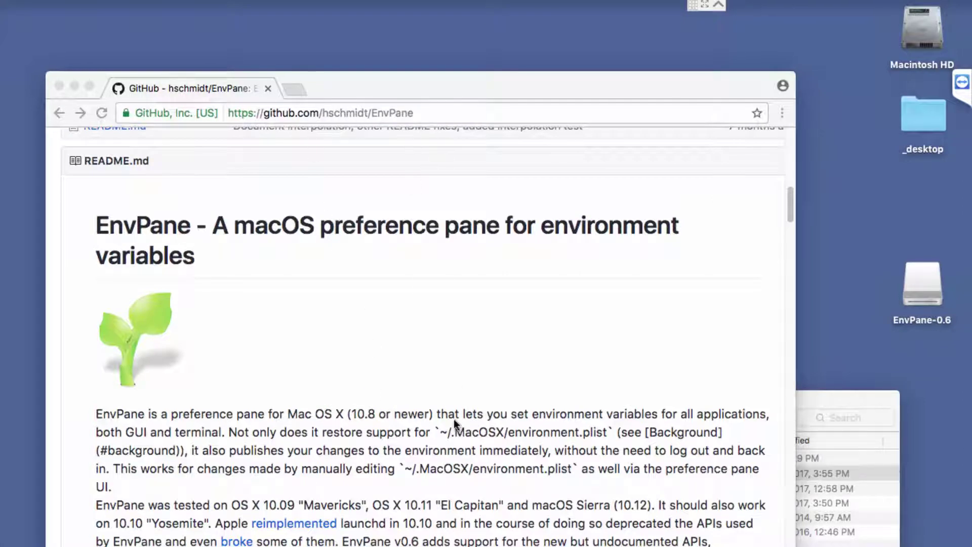
Scroll the EnvPane README to Download, open the EnvPane-0.6 disk, and launch EnvPane.prefPane.
{"action": "scroll", "coordinate": [453, 418], "scroll_direction": "down", "scroll_amount": 5}
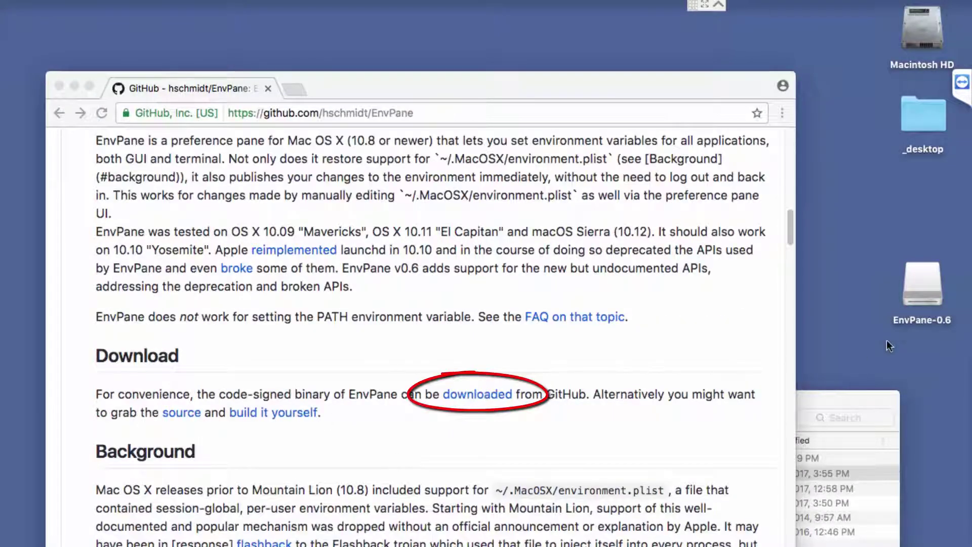
{"action": "double_click", "coordinate": [912, 289]}
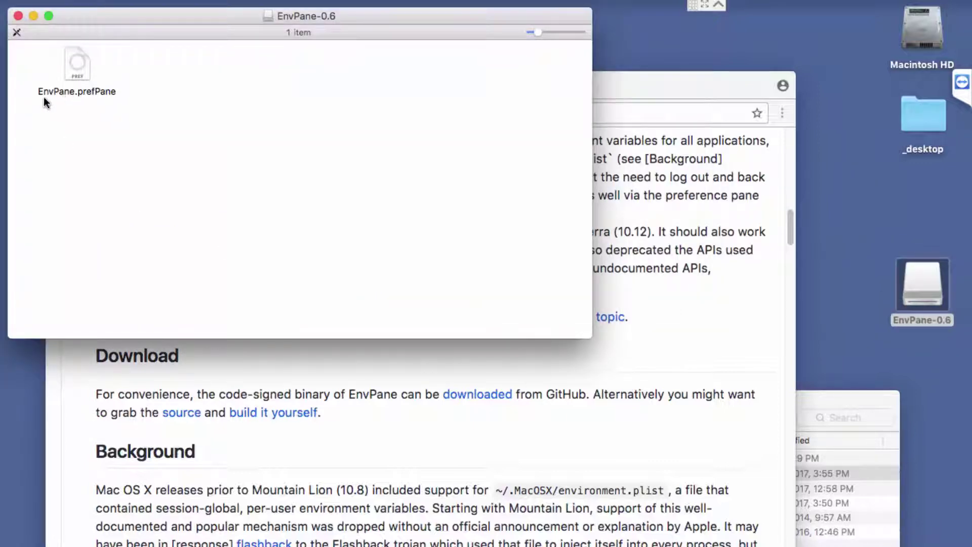
{"action": "double_click", "coordinate": [92, 83]}
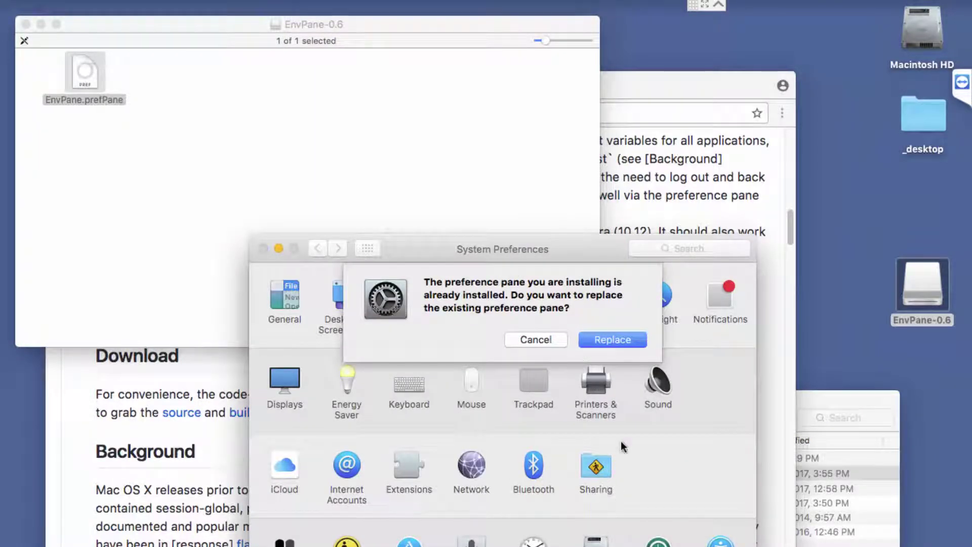
Replace the already installed EnvPane preference pane.
{"action": "left_click", "coordinate": [593, 343]}
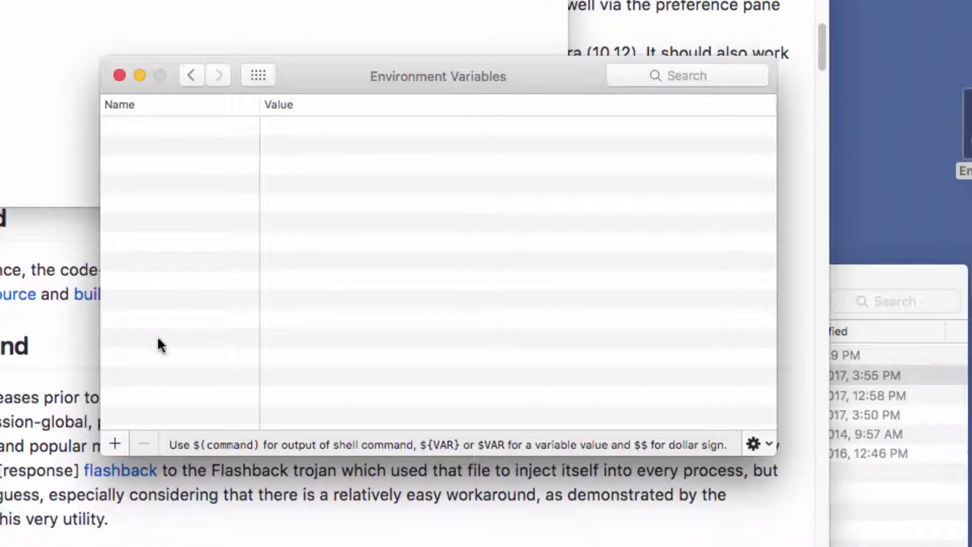
Add variable C4D_BROWSERLIBS in EnvPane, dragging the /_C4DLib/_presets folder from Finder as its value.
{"action": "left_click", "coordinate": [114, 444]}
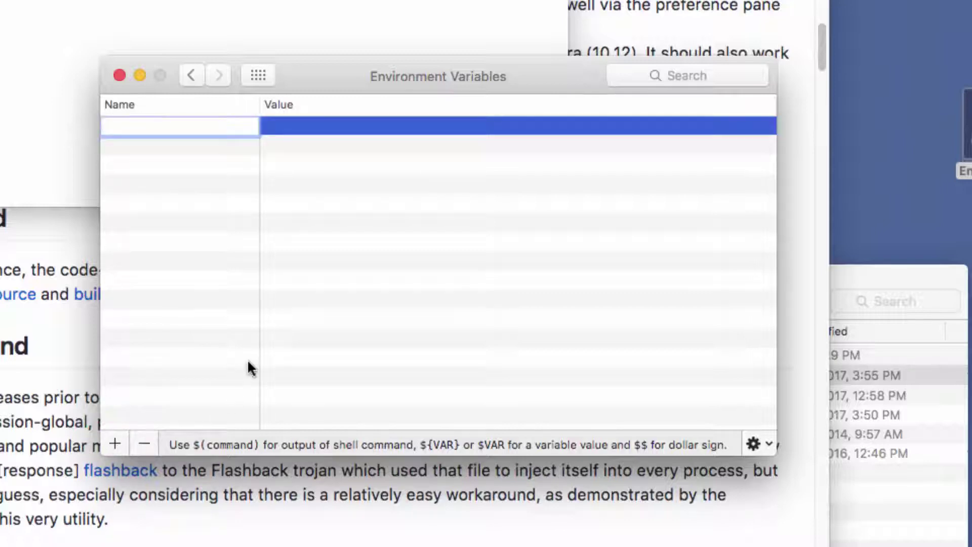
{"action": "type", "text": "C4D_"}
{"action": "type", "text": "BROWSER"}
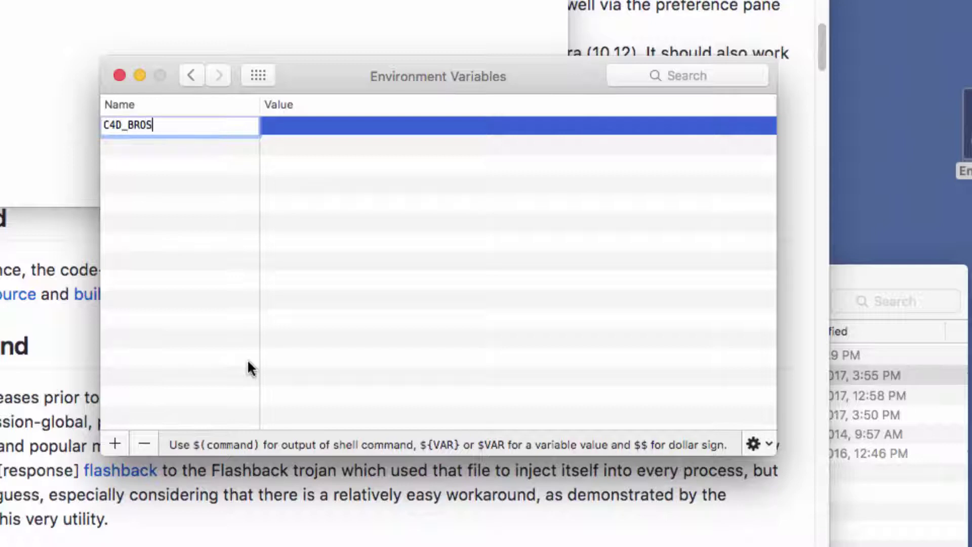
{"action": "type", "text": "LIPS"}
{"action": "key", "text": "BackSpace"}
{"action": "key", "text": "BackSpace"}
{"action": "type", "text": "BS"}
{"action": "key", "text": "Return"}
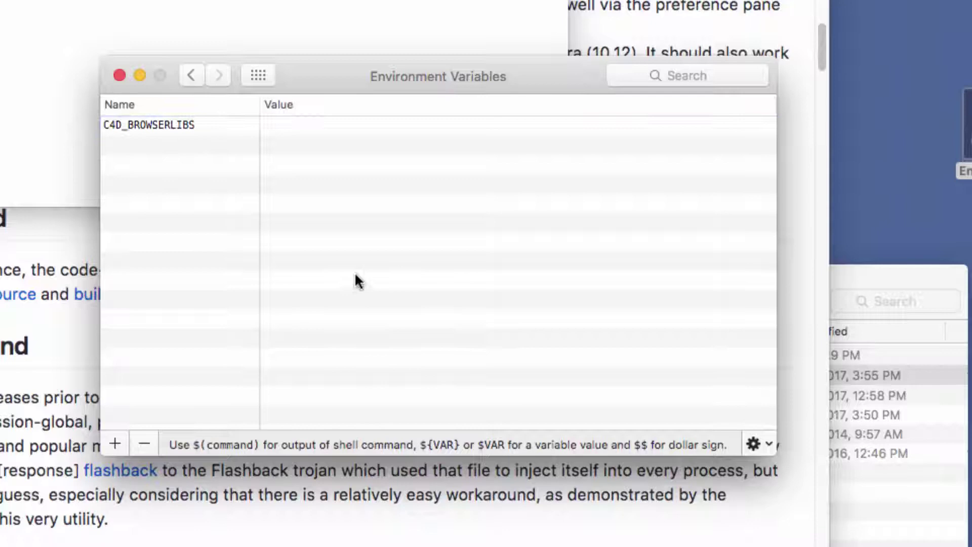
{"action": "double_click", "coordinate": [324, 127]}
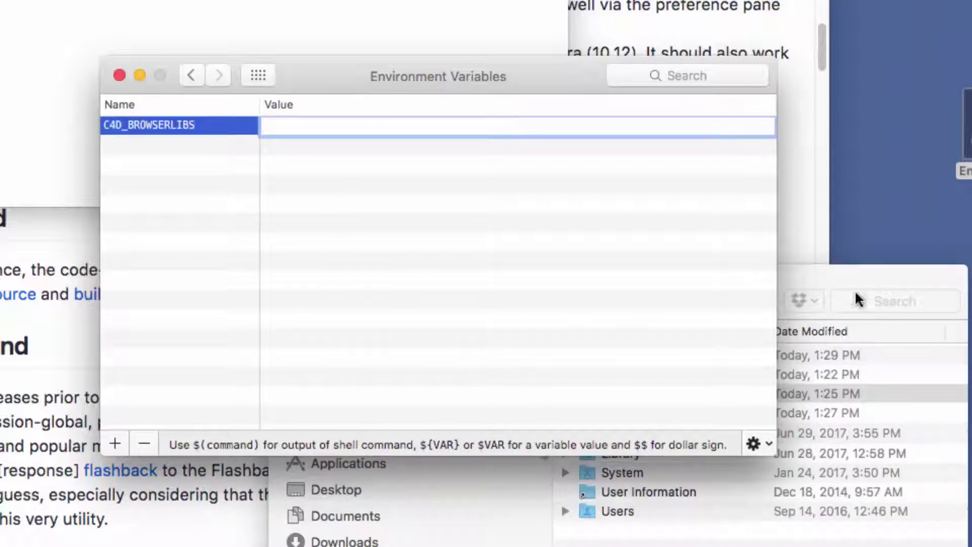
{"action": "left_click", "coordinate": [831, 277]}
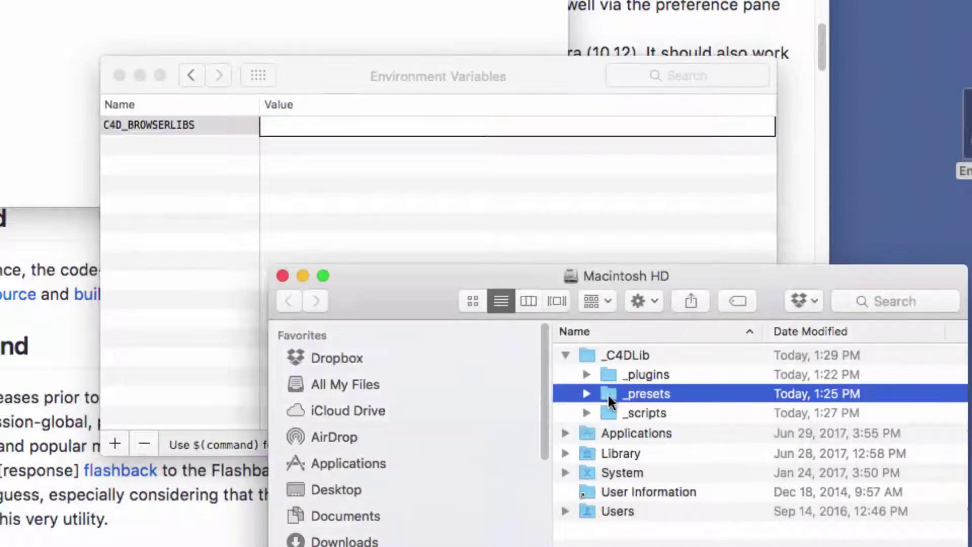
{"action": "left_click_drag", "start_coordinate": [607, 395], "coordinate": [433, 129]}
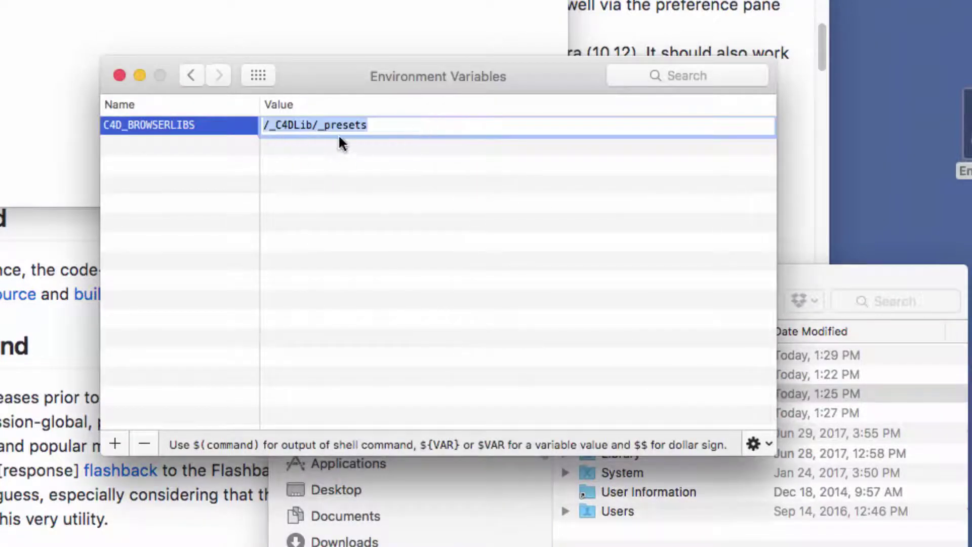
{"action": "left_click", "coordinate": [218, 155]}
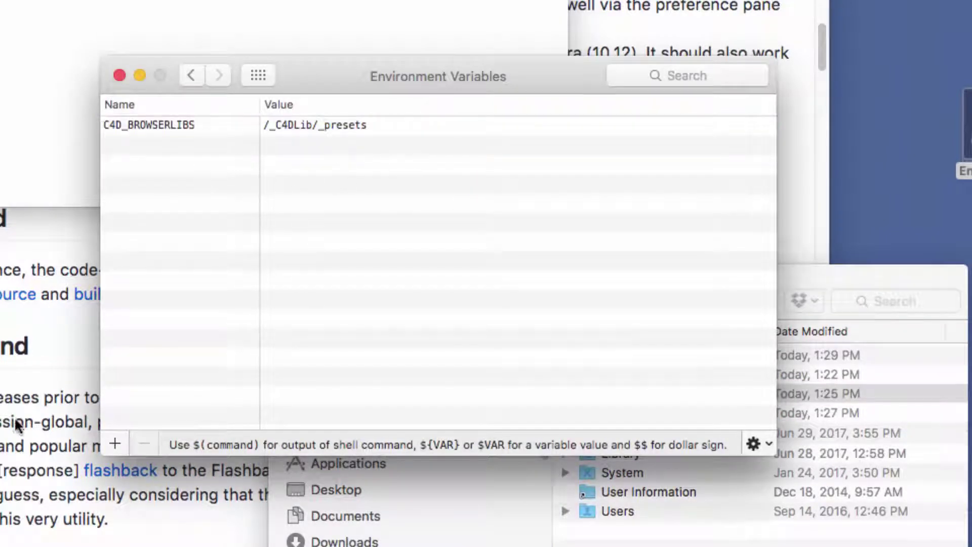
Add two new environment variable rows named C4D_SCRIPTS_DIR and C4D_PLUGINS_DIR.
{"action": "left_click", "coordinate": [111, 445]}
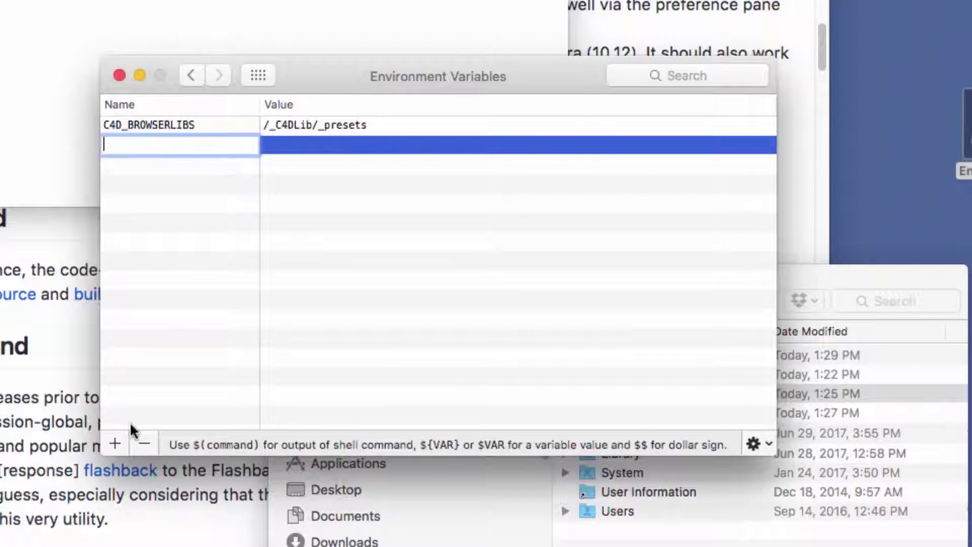
{"action": "type", "text": "C4D_SCRIPTS_DIR"}
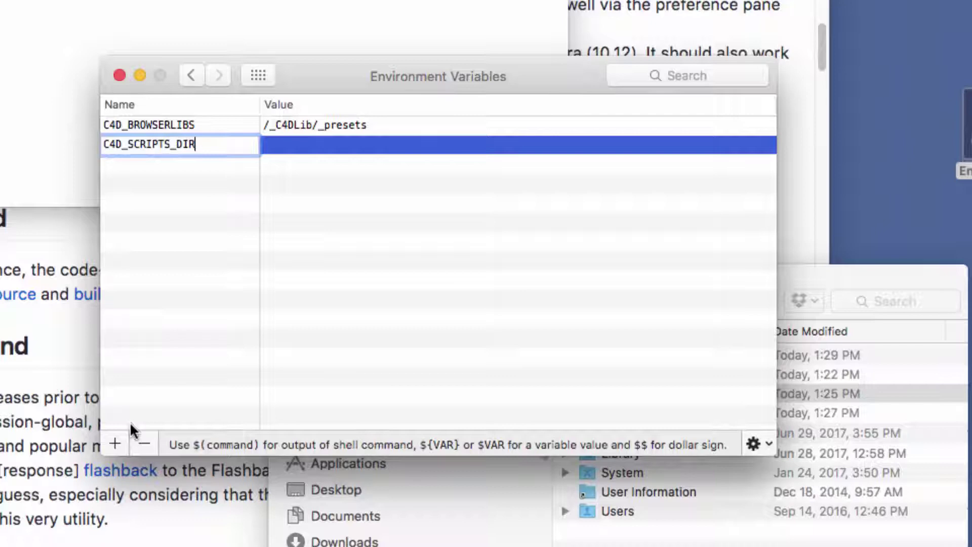
{"action": "key", "text": "Return"}
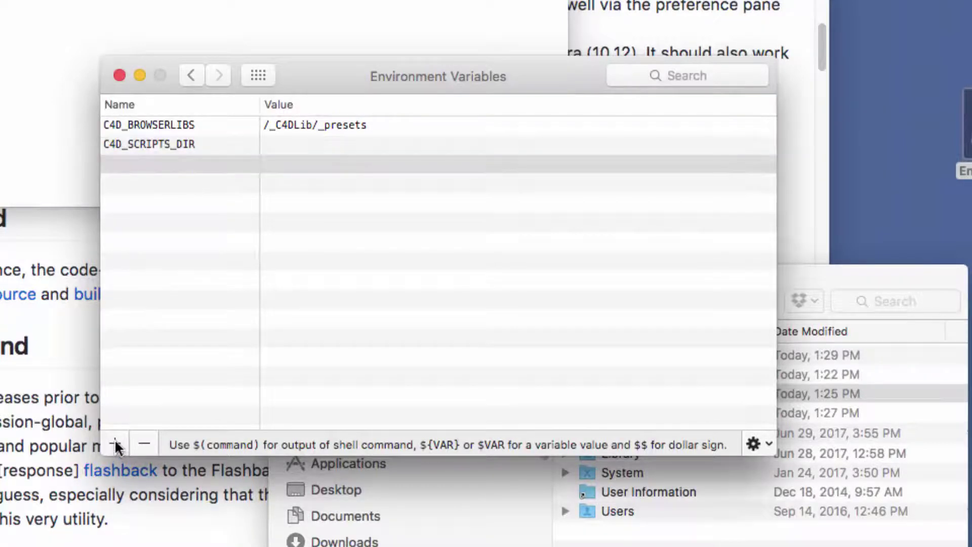
{"action": "left_click", "coordinate": [115, 444]}
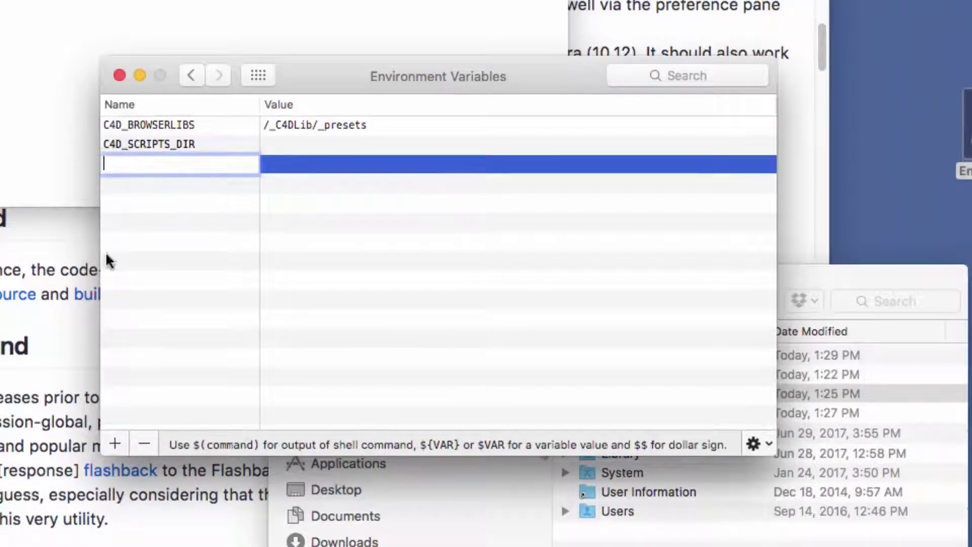
{"action": "type", "text": "C4D_P"}
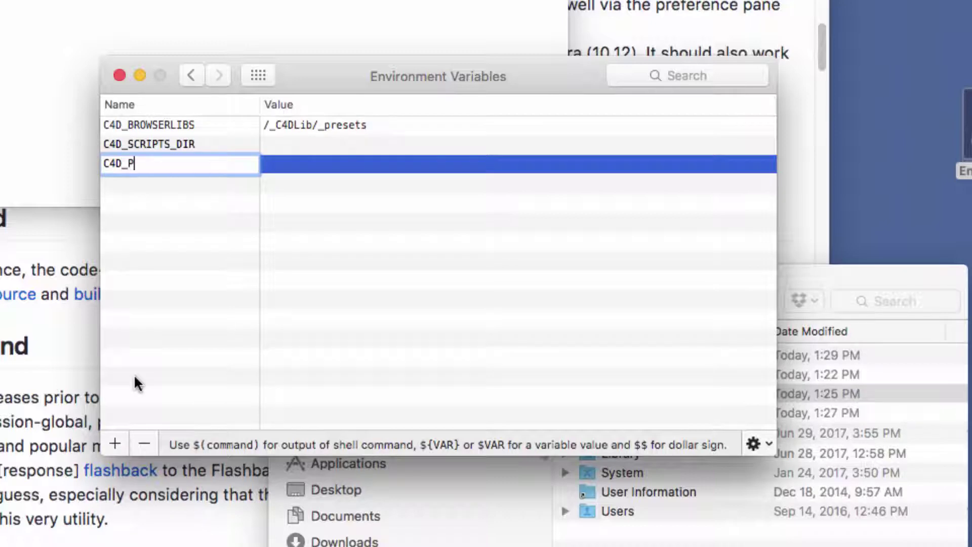
{"action": "type", "text": "LUGINS_DIR"}
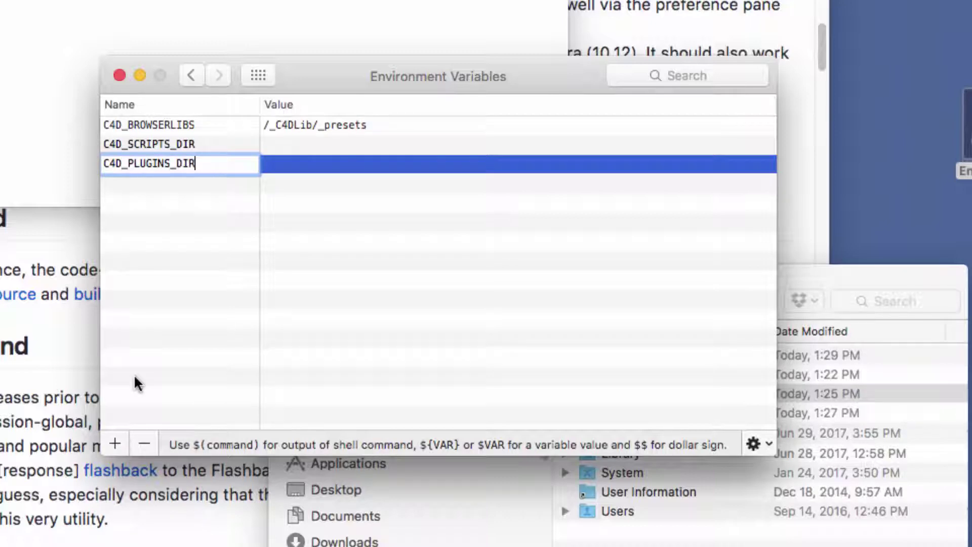
Set the C4D_SCRIPTS_DIR value to /_C4DLib/_scripts by dropping the _scripts folder from Finder.
{"action": "double_click", "coordinate": [501, 145]}
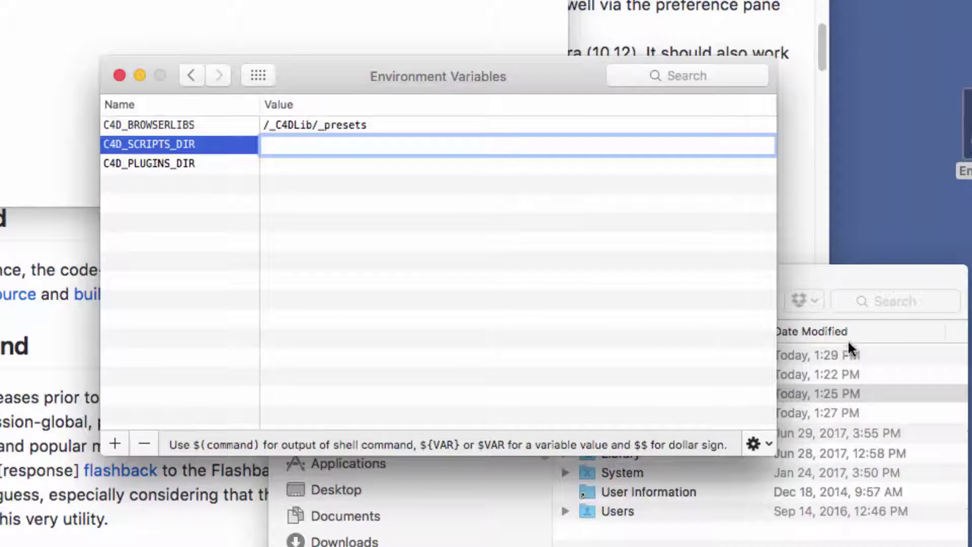
{"action": "left_click", "coordinate": [820, 288]}
{"action": "left_click_drag", "start_coordinate": [628, 412], "coordinate": [399, 152]}
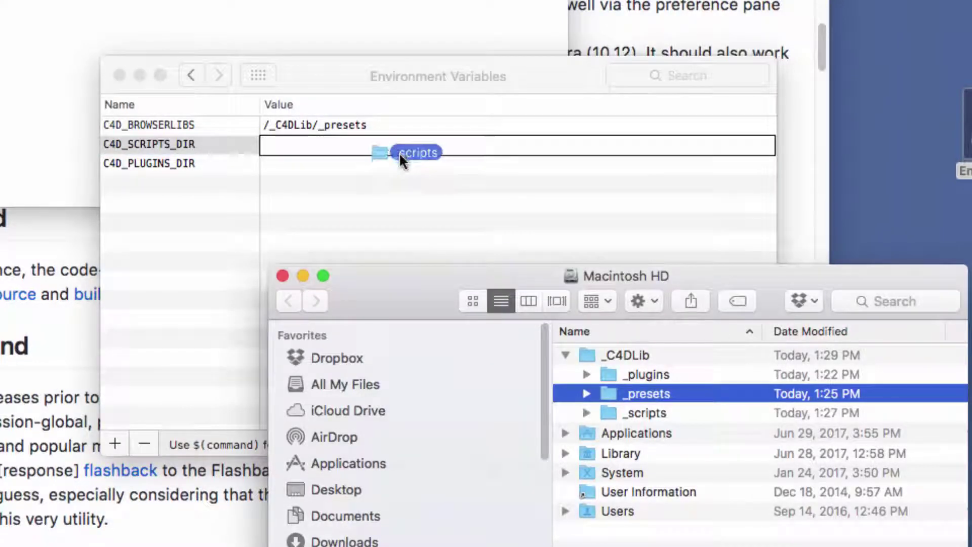
{"action": "left_click", "coordinate": [609, 412]}
{"action": "left_click_drag", "start_coordinate": [609, 414], "coordinate": [393, 145]}
Set the C4D_PLUGINS_DIR value to /_C4DLib/_plugins by dropping the _plugins folder from Finder.
{"action": "double_click", "coordinate": [366, 163]}
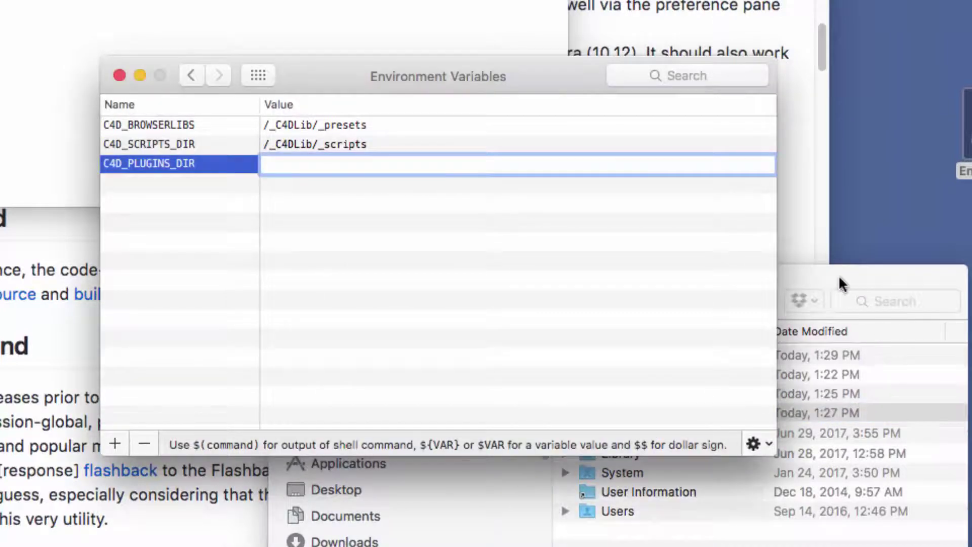
{"action": "left_click", "coordinate": [789, 276]}
{"action": "left_click_drag", "start_coordinate": [661, 374], "coordinate": [401, 164]}
{"action": "left_click", "coordinate": [153, 123]}
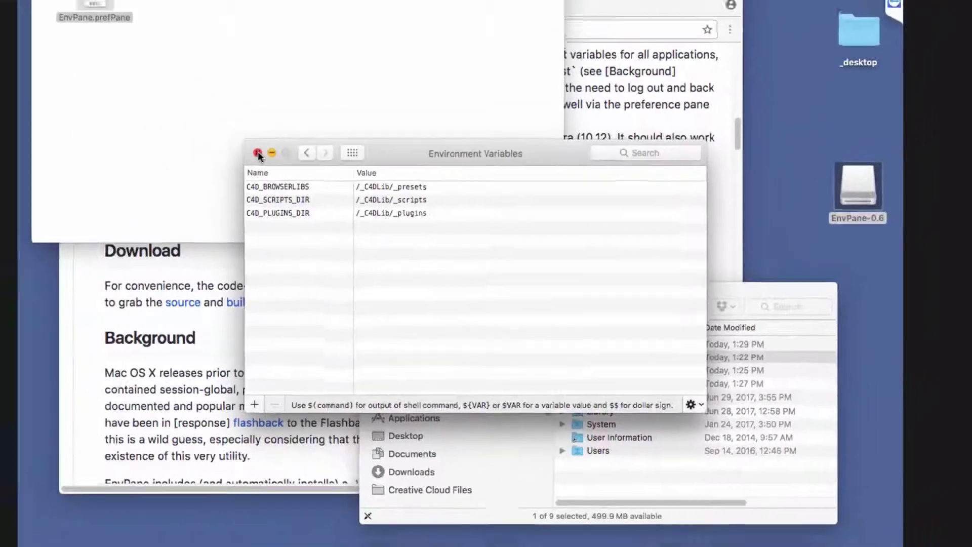
Close Environment Variables, launch Cinema 4D R19 from the Dock, and dismiss the CV-Toolbox notice.
{"action": "left_click", "coordinate": [119, 75]}
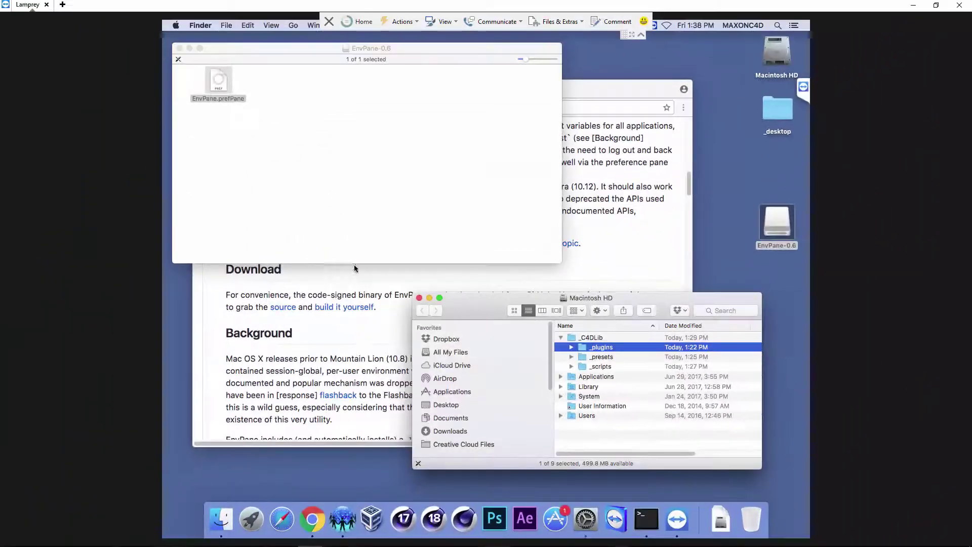
{"action": "left_click", "coordinate": [464, 517]}
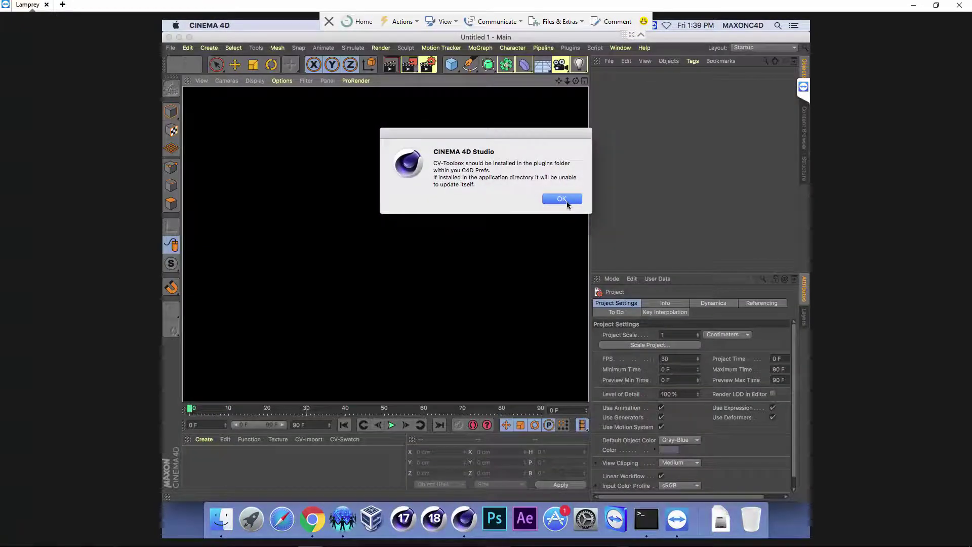
{"action": "left_click", "coordinate": [562, 199]}
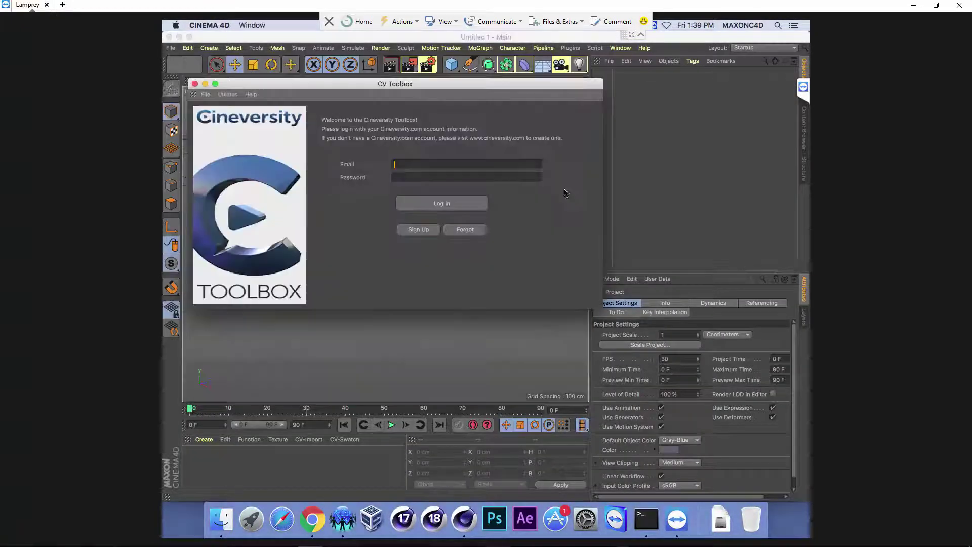
Close CV Toolbox, check the User Scripts list, then open the shared Presets library in Content Browser.
{"action": "left_click", "coordinate": [194, 84]}
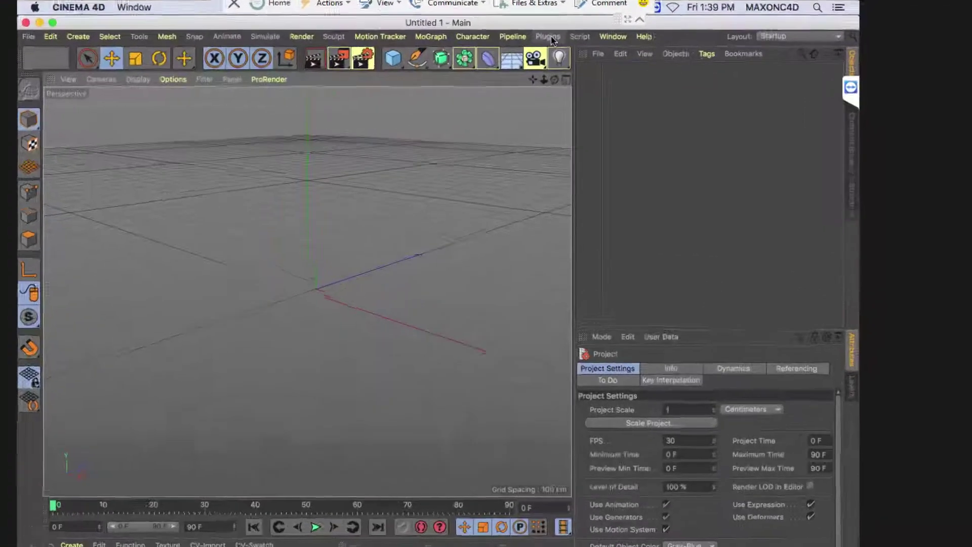
{"action": "left_click", "coordinate": [547, 36]}
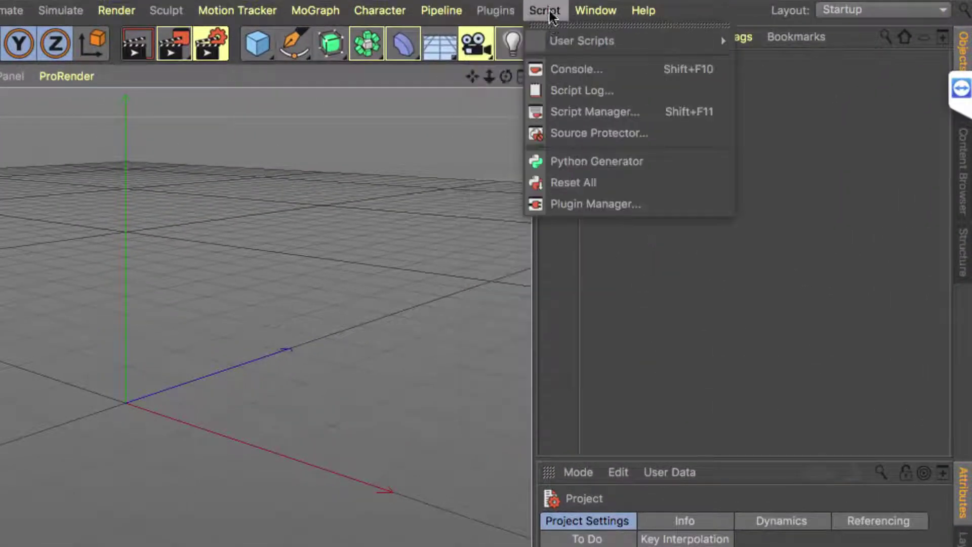
{"action": "mouse_move", "coordinate": [700, 41]}
{"action": "mouse_move", "coordinate": [820, 288]}
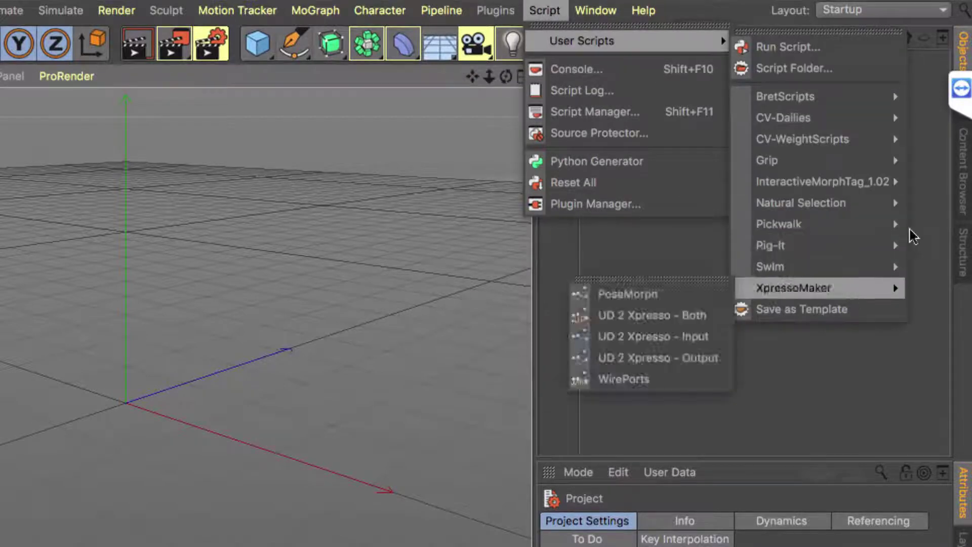
{"action": "left_click", "coordinate": [956, 178]}
{"action": "left_click", "coordinate": [957, 178]}
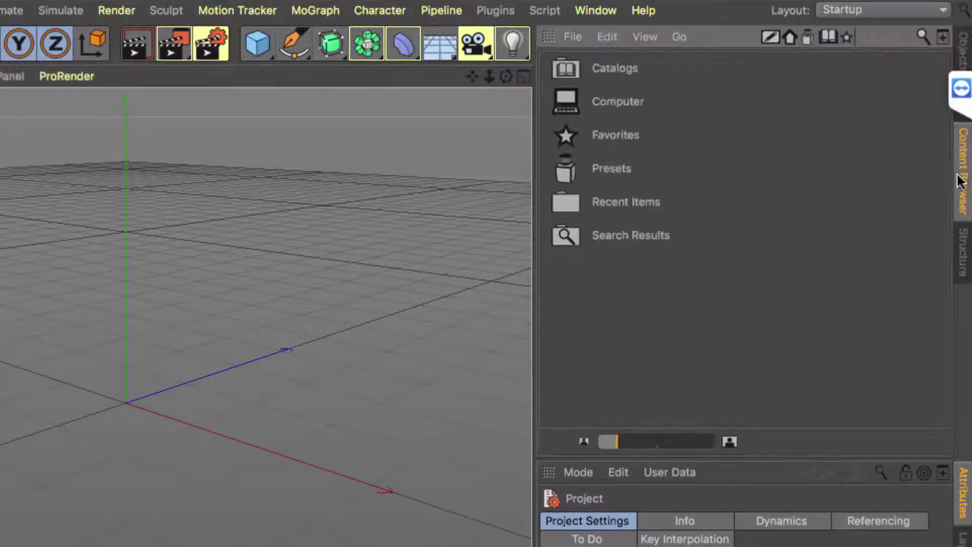
{"action": "double_click", "coordinate": [653, 177]}
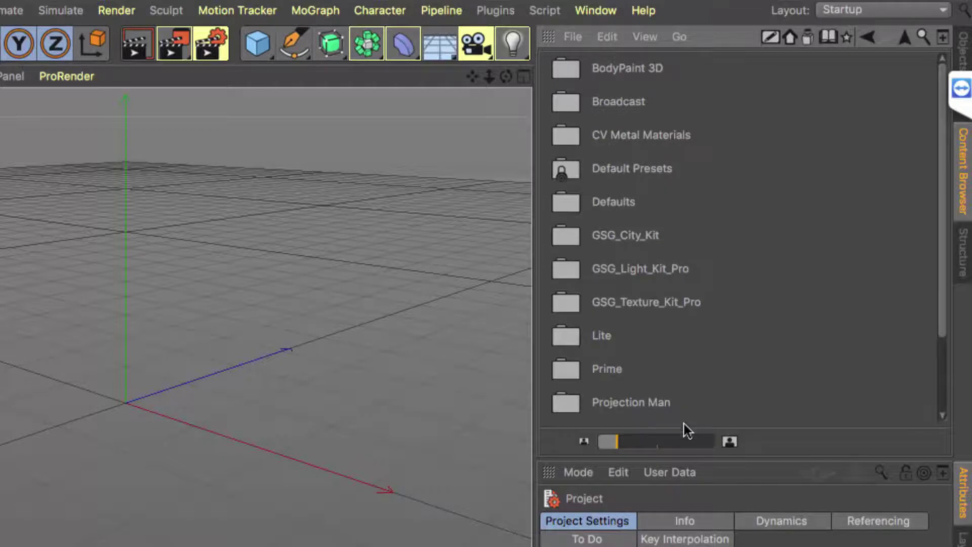